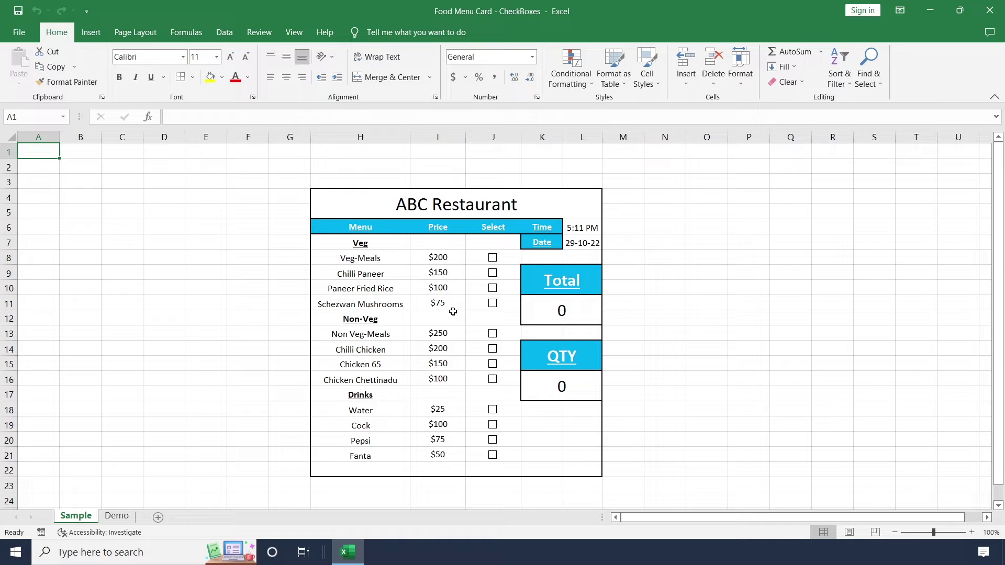
# Tick Veg-Meals, Schezwan Mushrooms, Chicken Chettinadu and Pepsi on the Sample menu.
pyautogui.click(493, 258)
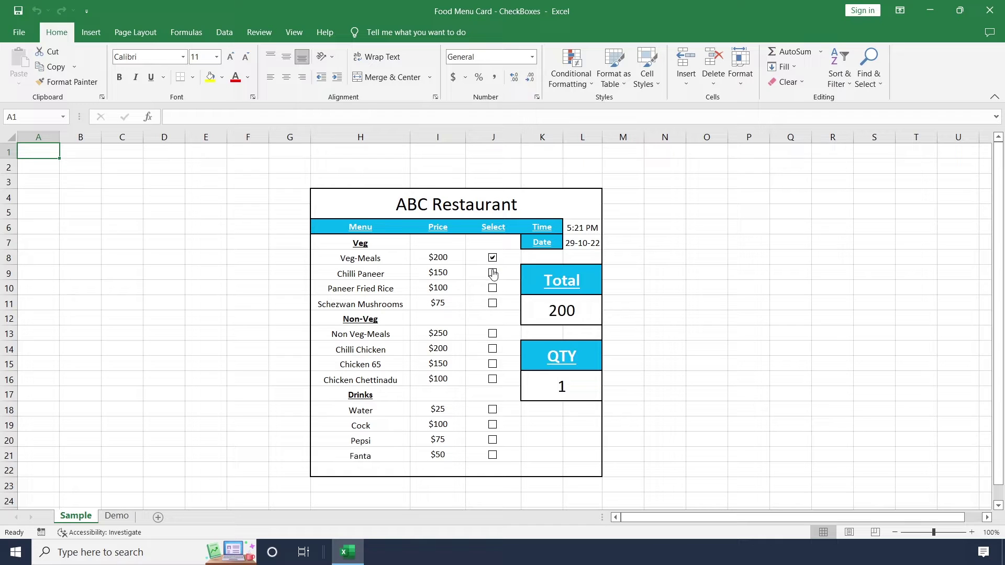
pyautogui.click(493, 306)
pyautogui.click(493, 378)
pyautogui.click(492, 440)
# Inspect the SUMIF Total and COUNTIF QTY formulas, then untick Veg-Meals and Schezwan Mushrooms.
pyautogui.click(578, 314)
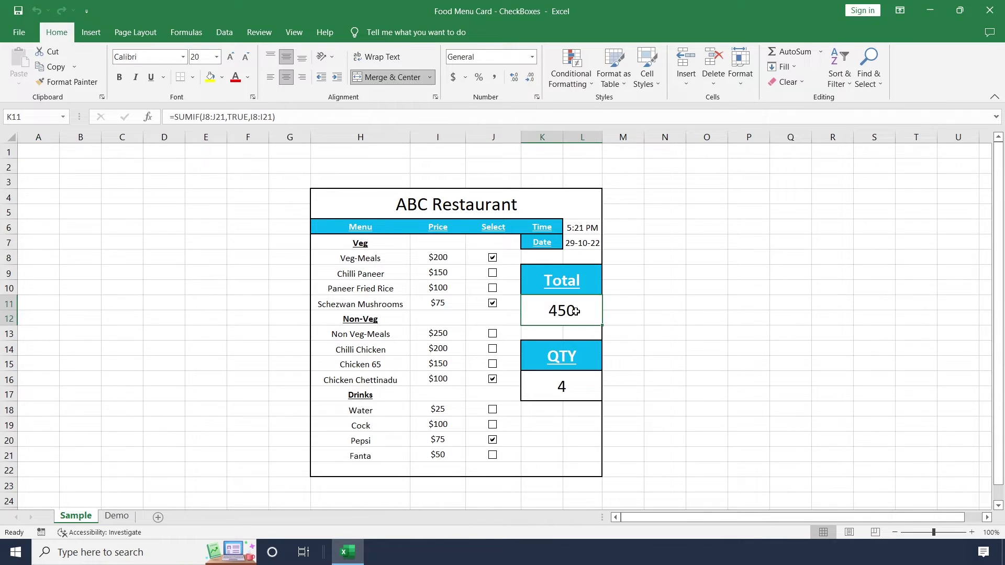
pyautogui.click(556, 387)
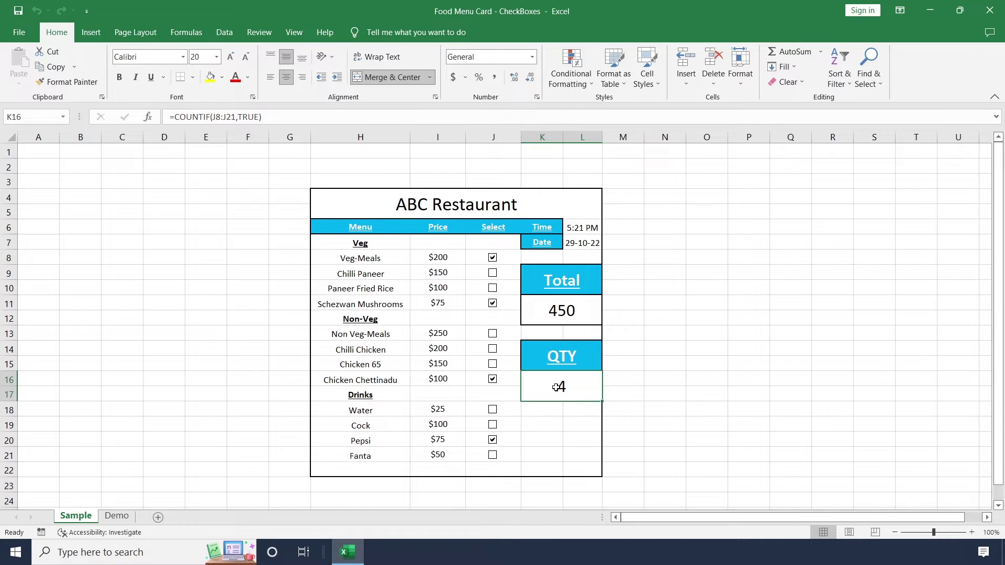
pyautogui.click(493, 258)
pyautogui.click(493, 303)
pyautogui.click(35, 150)
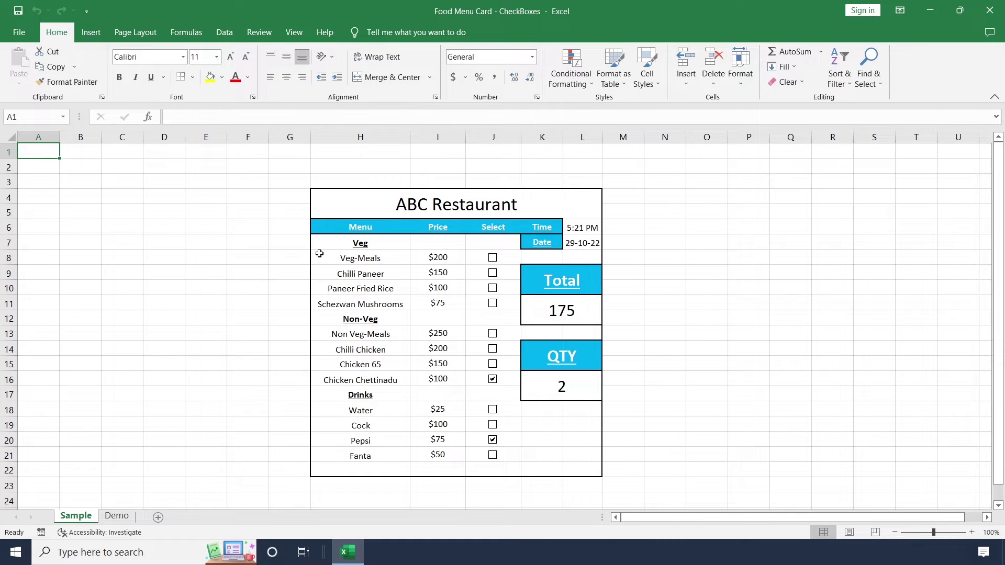
# Copy the menu items and prices H7:I21 from the Sample sheet.
pyautogui.hotkey('ctrl', 'pagedown')
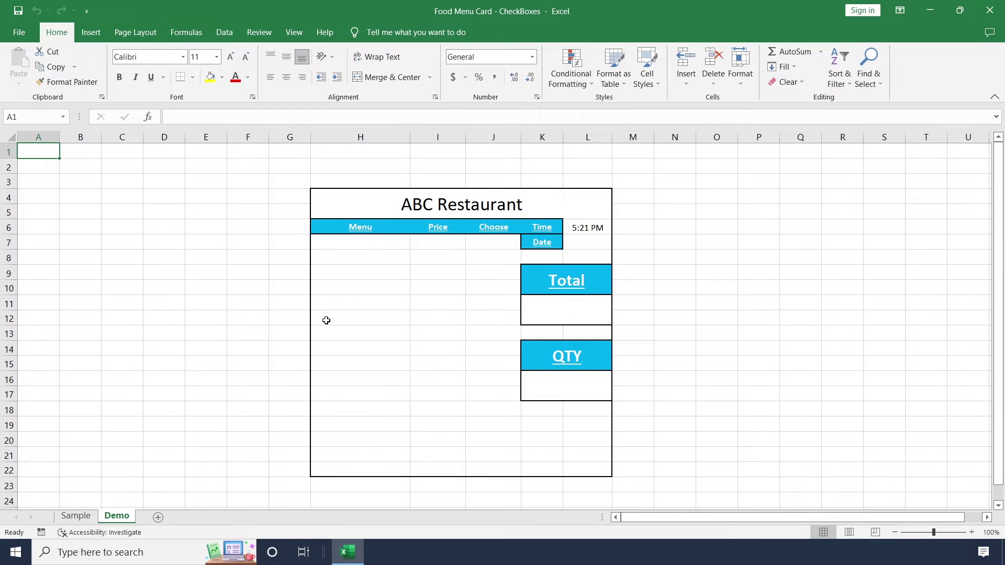
pyautogui.moveTo(350, 243); pyautogui.dragTo(439, 467)
pyautogui.hotkey('ctrl', 'pageup')
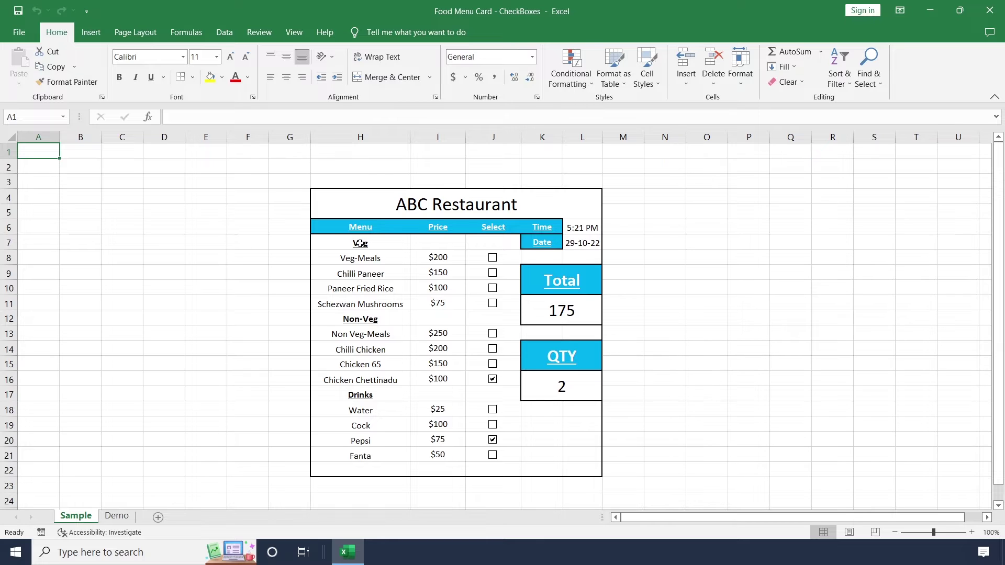
pyautogui.moveTo(361, 242); pyautogui.dragTo(449, 458)
pyautogui.hotkey('ctrl', 'c')
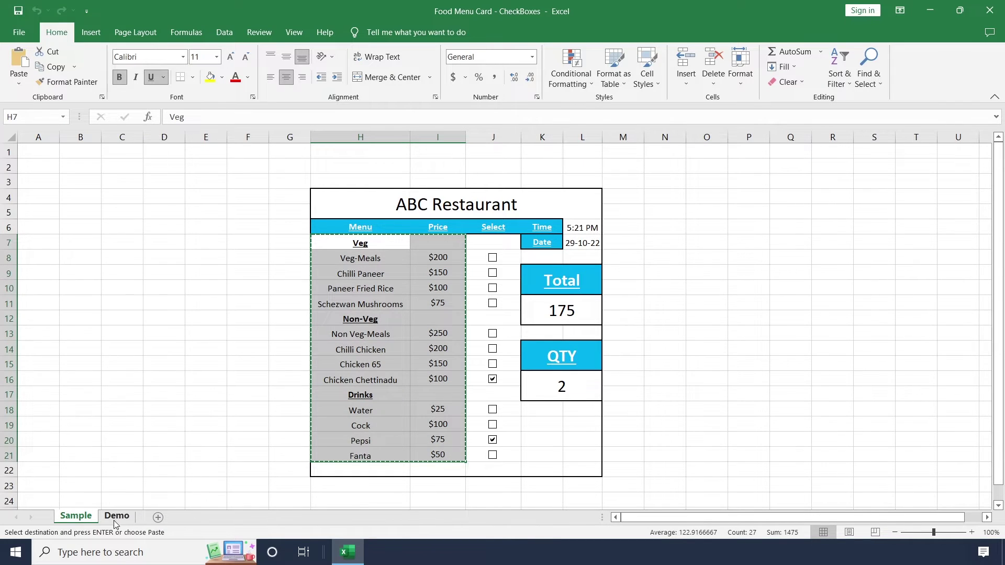
# Paste them at H7 on the Demo sheet, then select J8 in the Choose column.
pyautogui.click(116, 517)
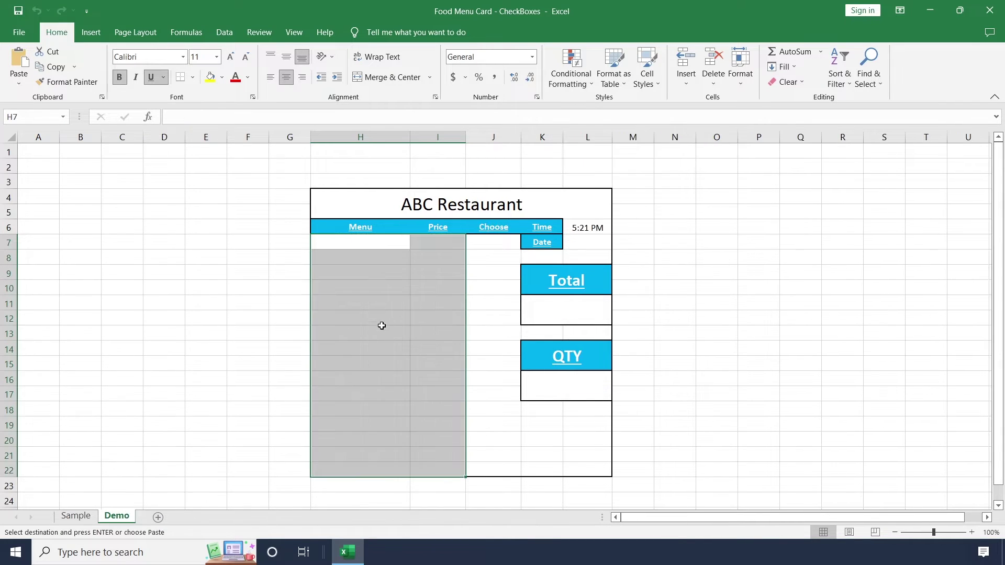
pyautogui.click(372, 242)
pyautogui.hotkey('ctrl', 'v')
pyautogui.click(374, 242)
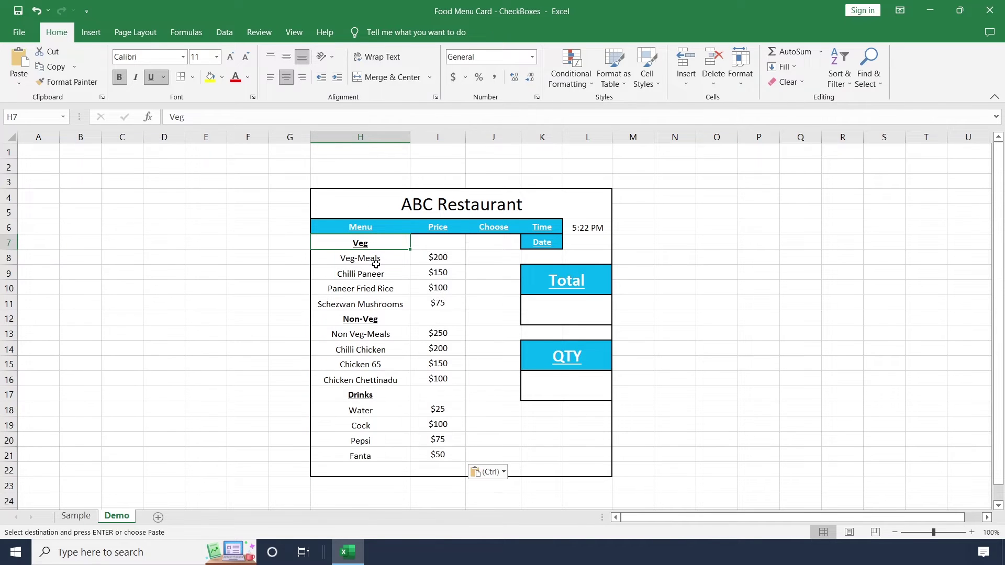
pyautogui.press('Escape')
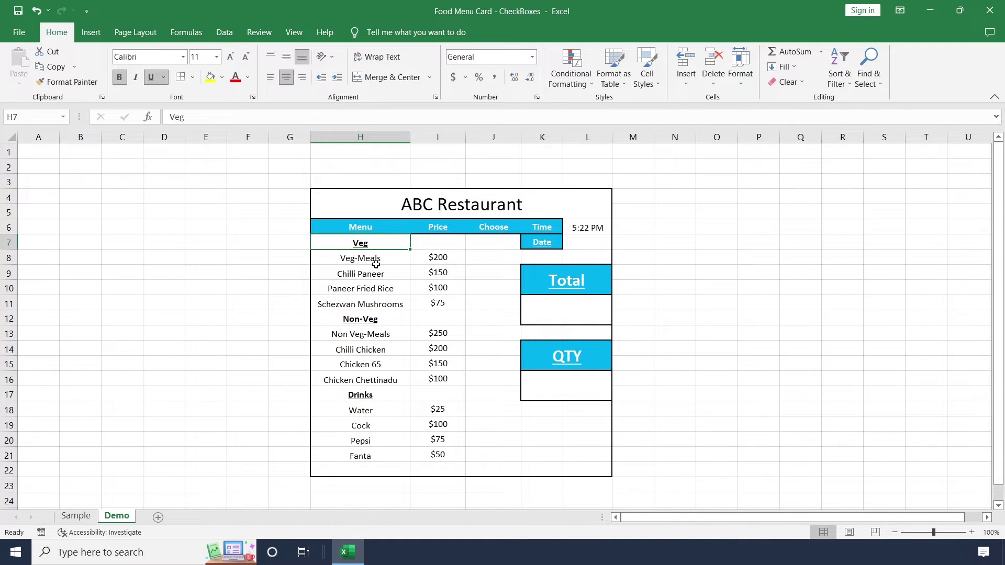
pyautogui.moveTo(493, 259); pyautogui.dragTo(488, 461)
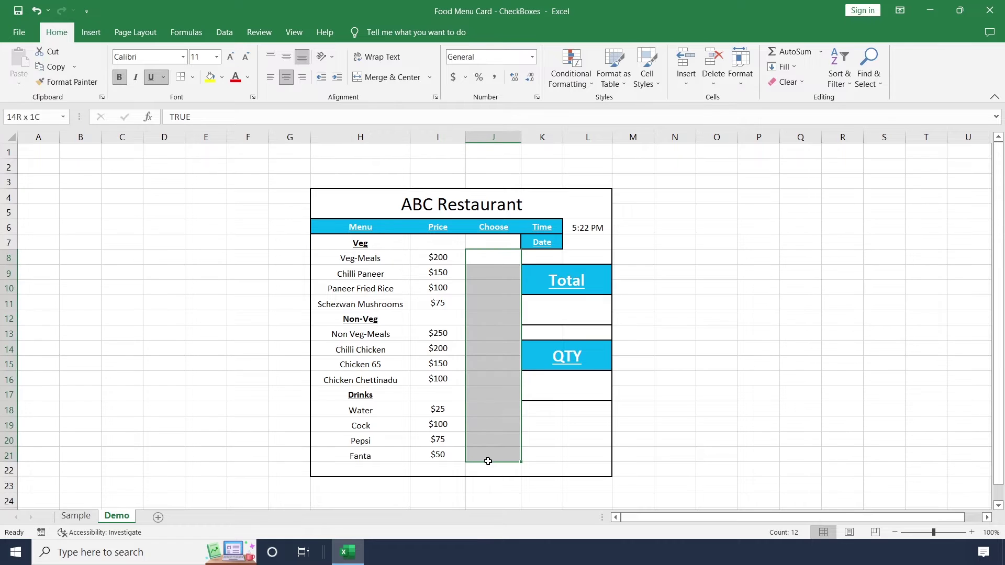
pyautogui.click(490, 257)
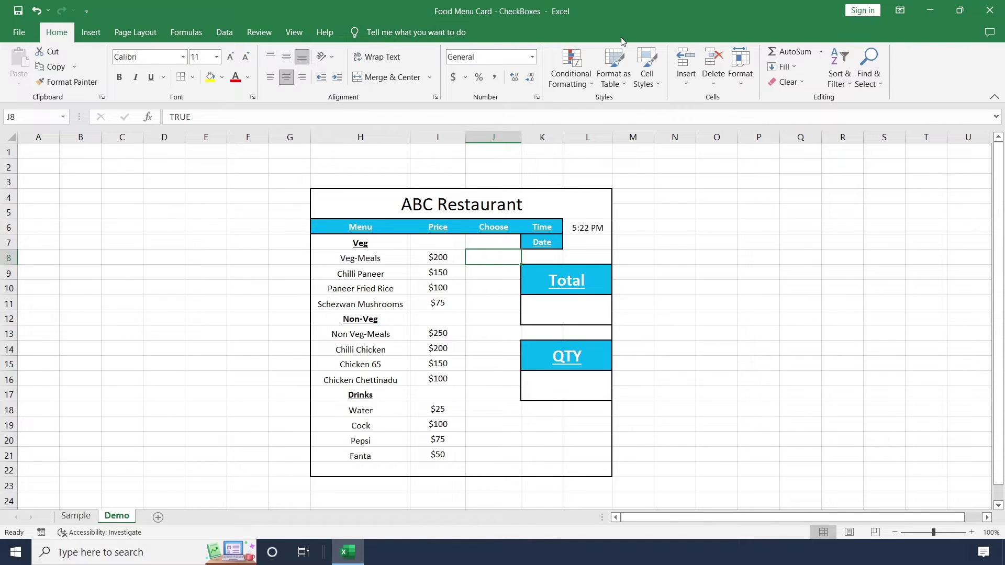
# Turn on the Developer tab in Excel Options' Customize Ribbon settings.
pyautogui.click(20, 33)
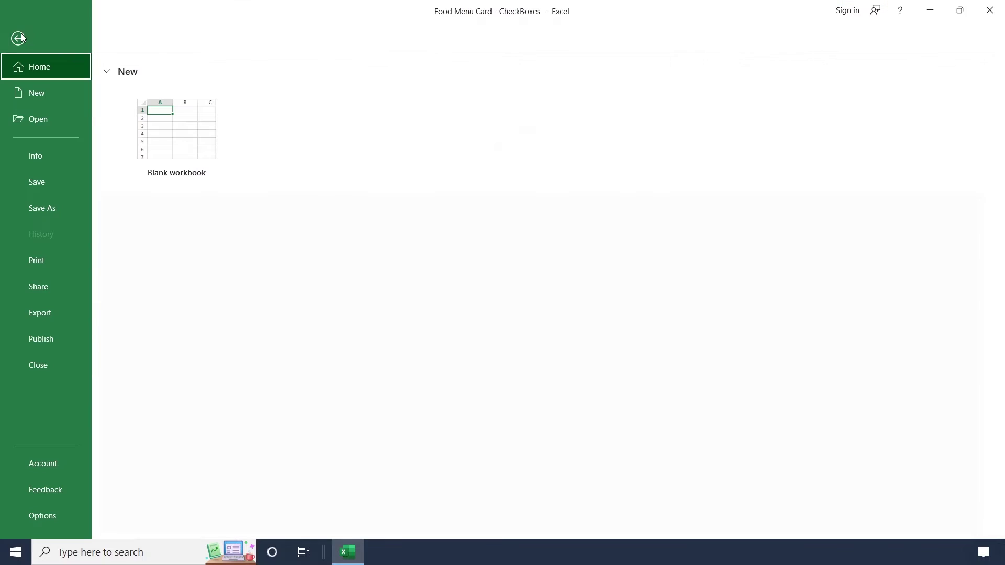
pyautogui.click(27, 527)
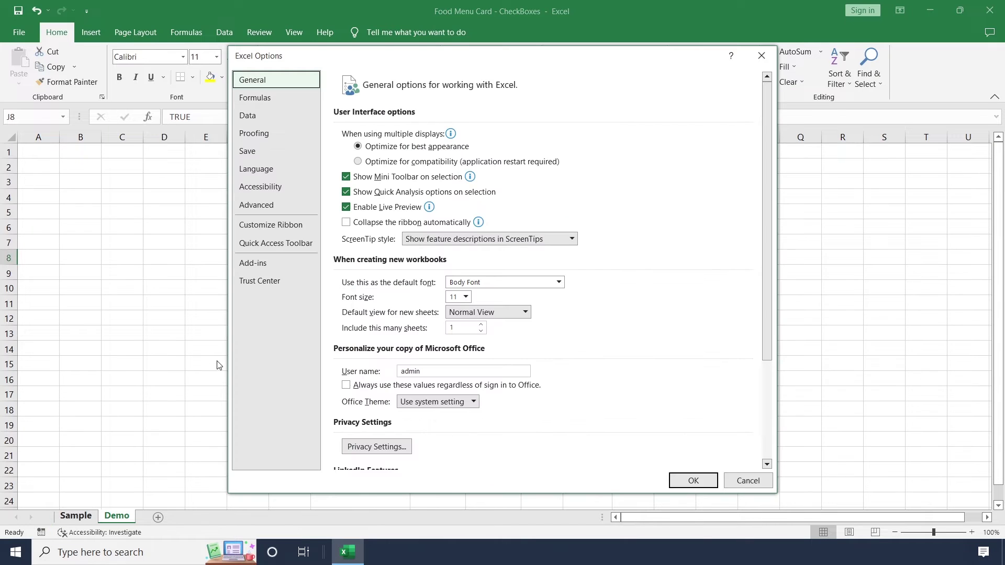
pyautogui.click(264, 227)
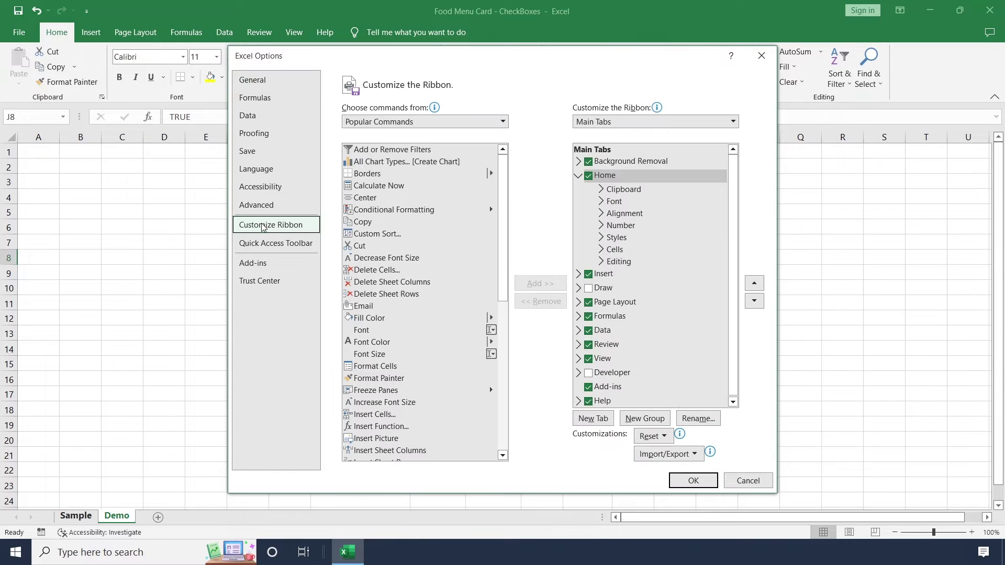
pyautogui.click(588, 373)
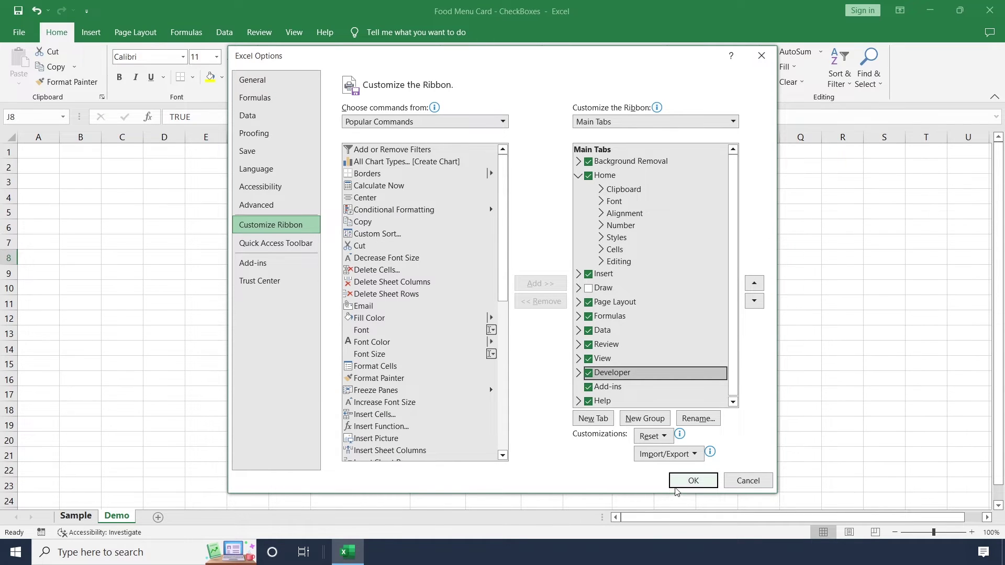
pyautogui.click(693, 481)
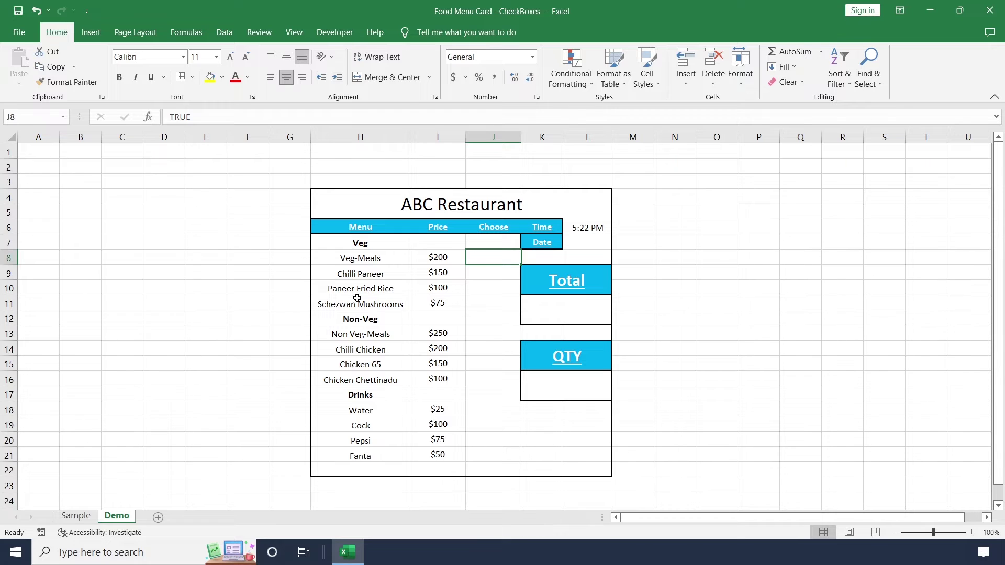
# Draw a Form Controls check box in cell J8 beside Veg-Meals.
pyautogui.click(330, 31)
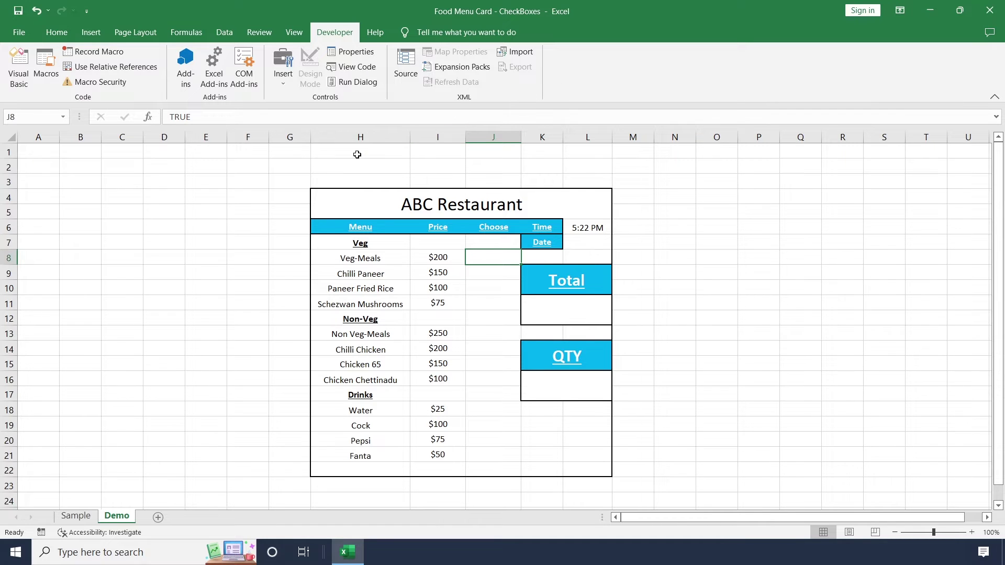
pyautogui.click(287, 83)
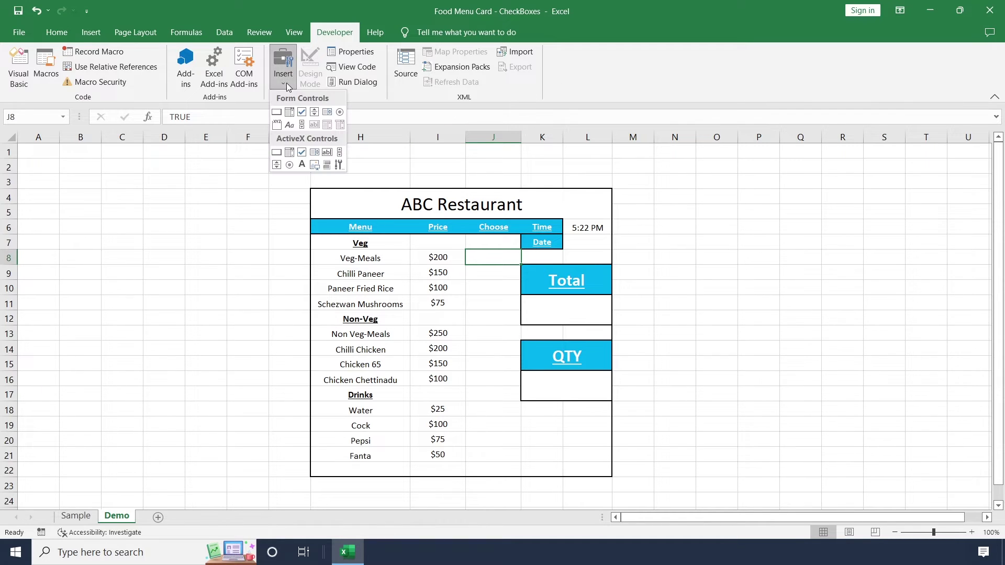
pyautogui.click(301, 111)
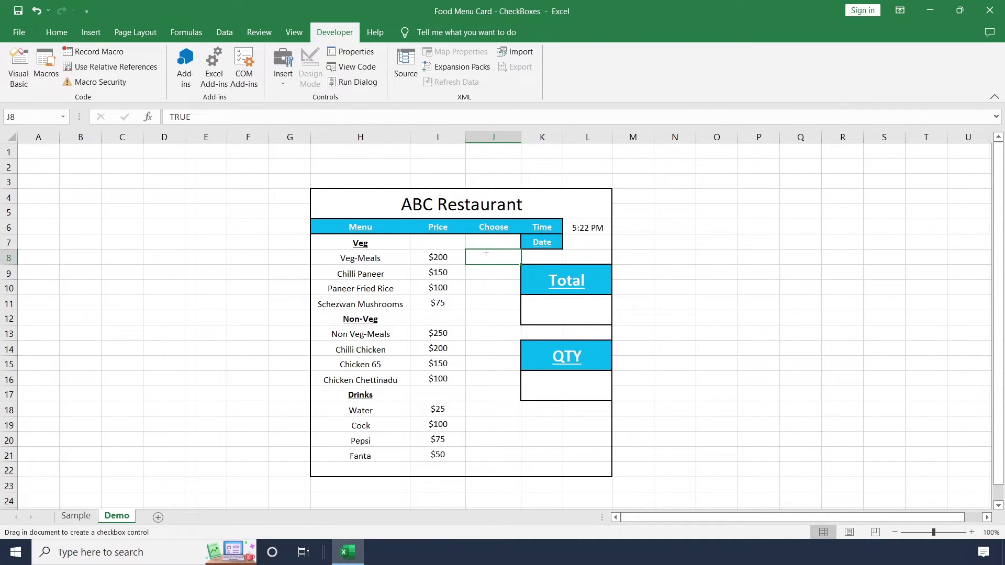
pyautogui.moveTo(486, 253); pyautogui.dragTo(488, 258)
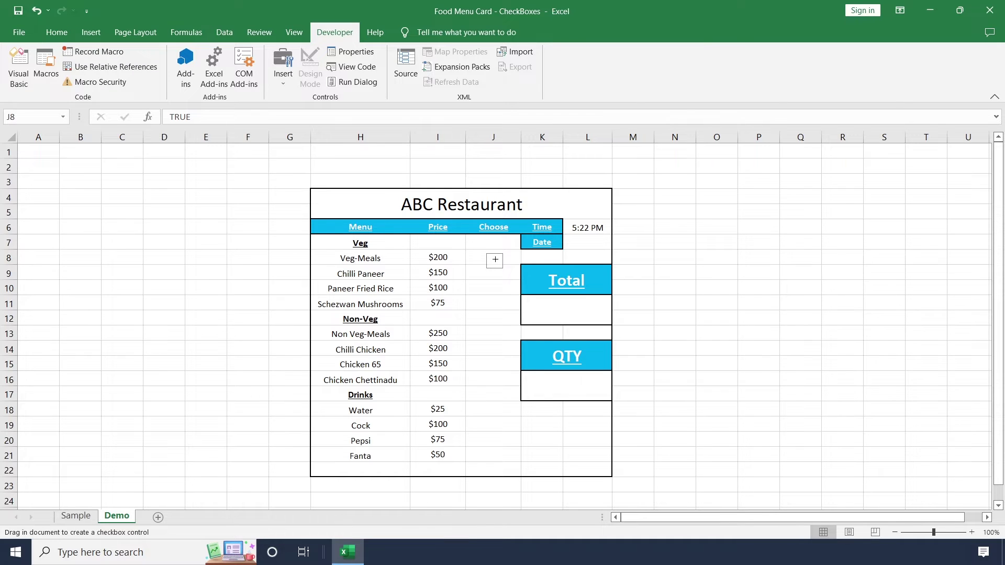
pyautogui.moveTo(503, 266); pyautogui.dragTo(503, 267)
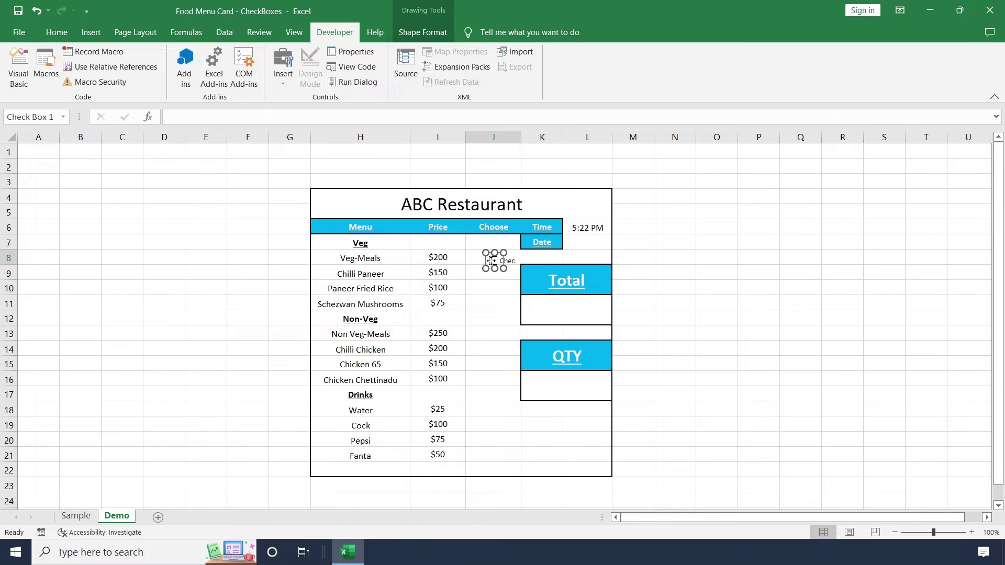
# Nudge the new checkbox slightly up within cell J8.
pyautogui.click(737, 302)
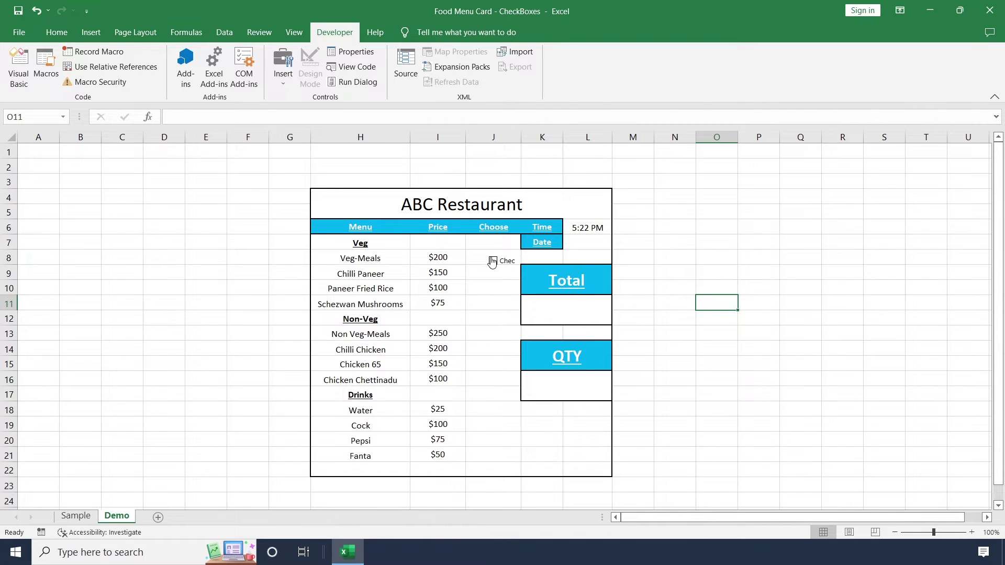
pyautogui.rightClick(492, 262)
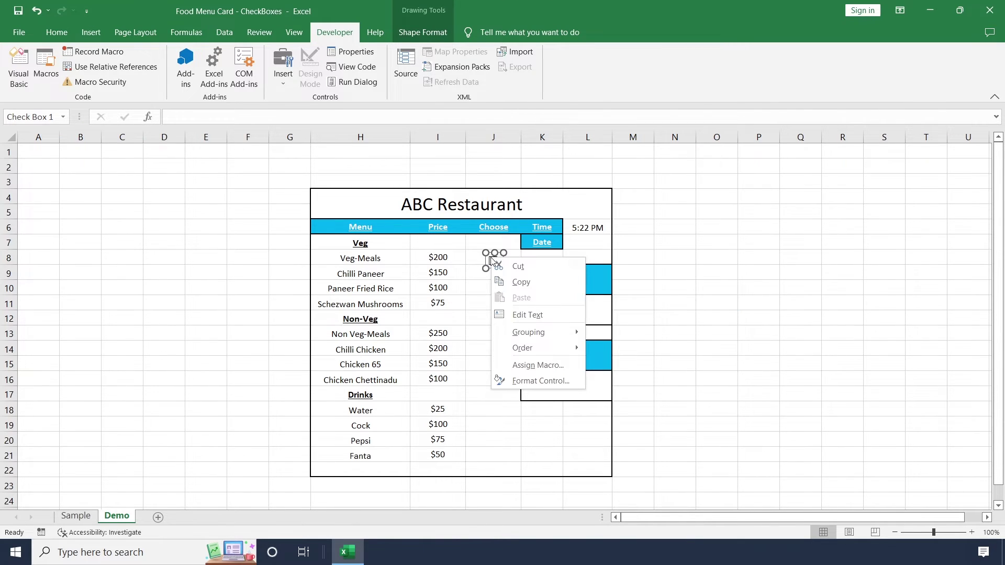
pyautogui.press('Escape')
pyautogui.moveTo(491, 261); pyautogui.dragTo(488, 259)
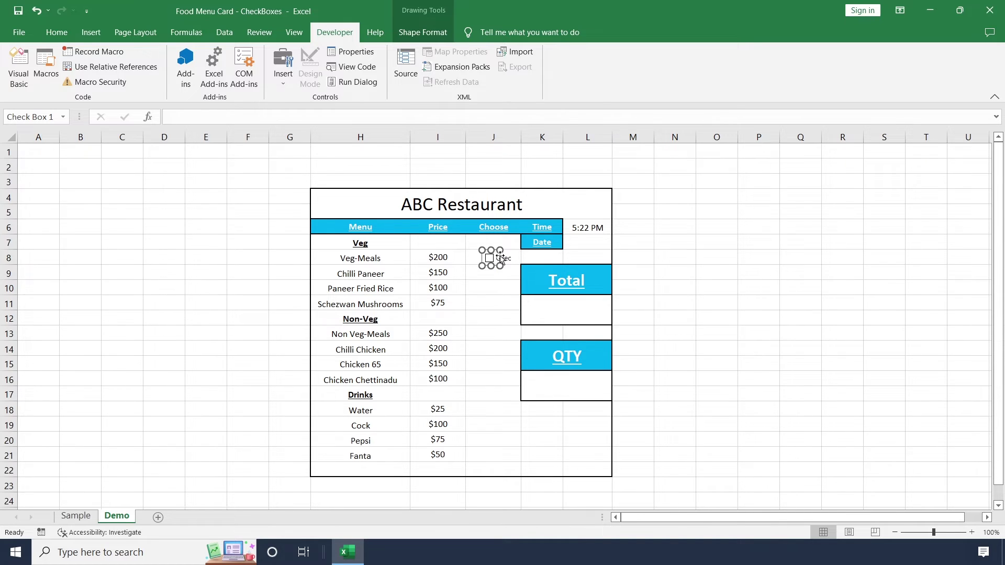
# Delete the checkbox's label text, leaving a bare box selected.
pyautogui.rightClick(493, 255)
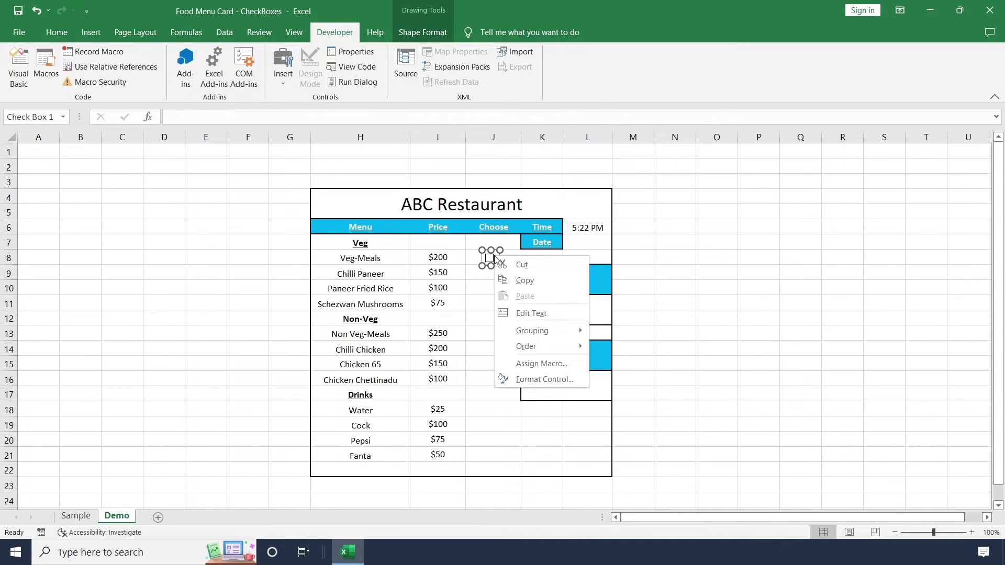
pyautogui.click(521, 311)
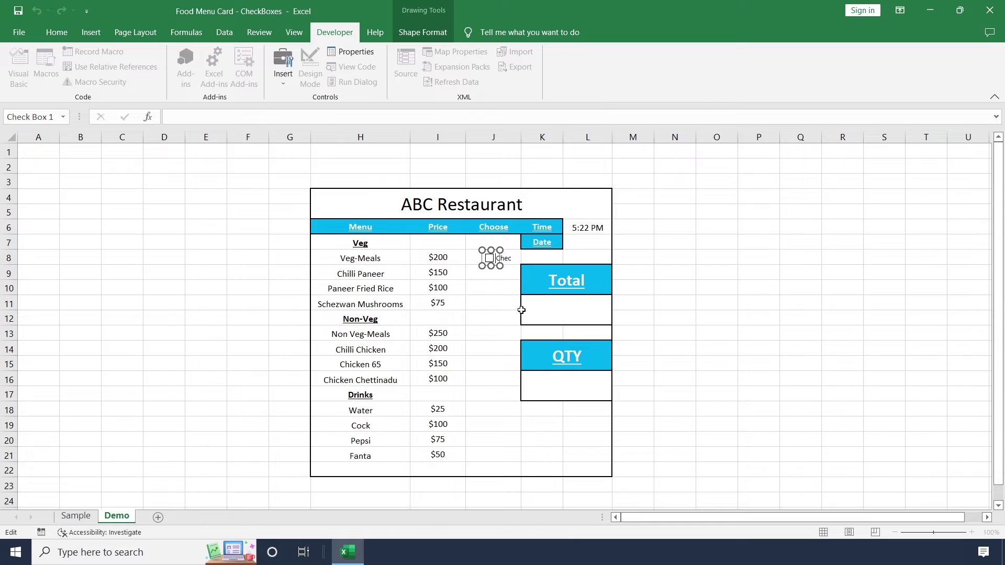
pyautogui.press('BackSpace')
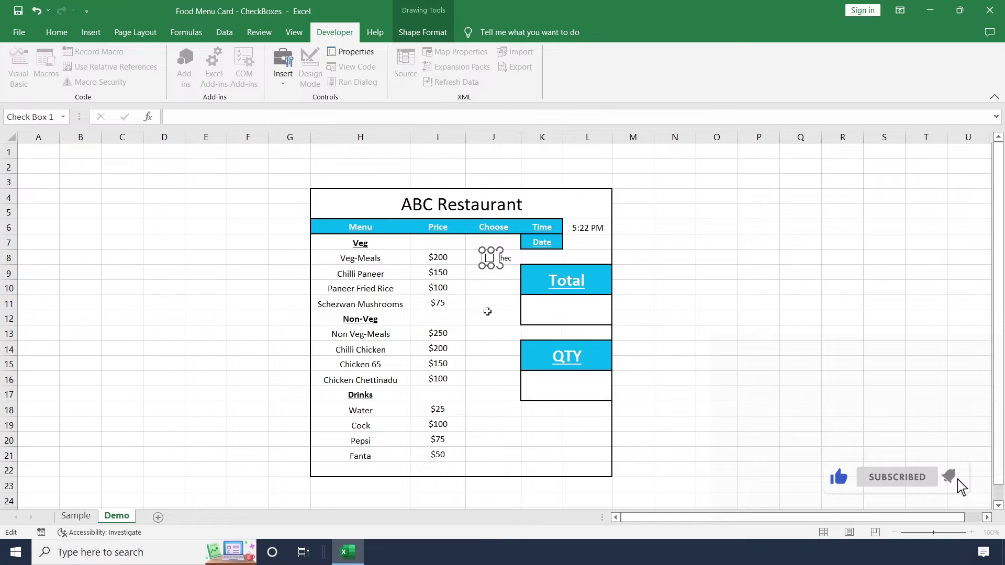
pyautogui.click(488, 312)
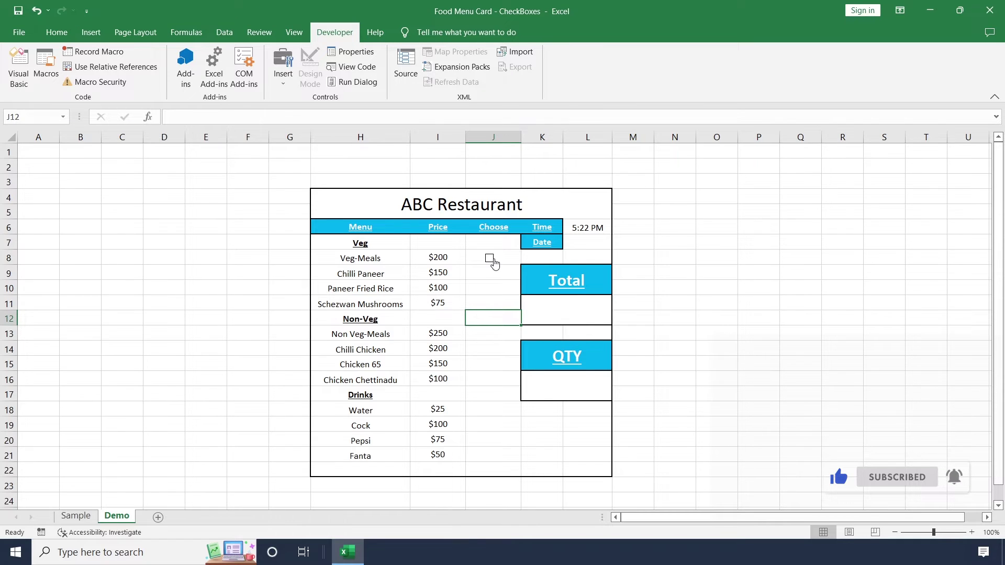
pyautogui.rightClick(493, 260)
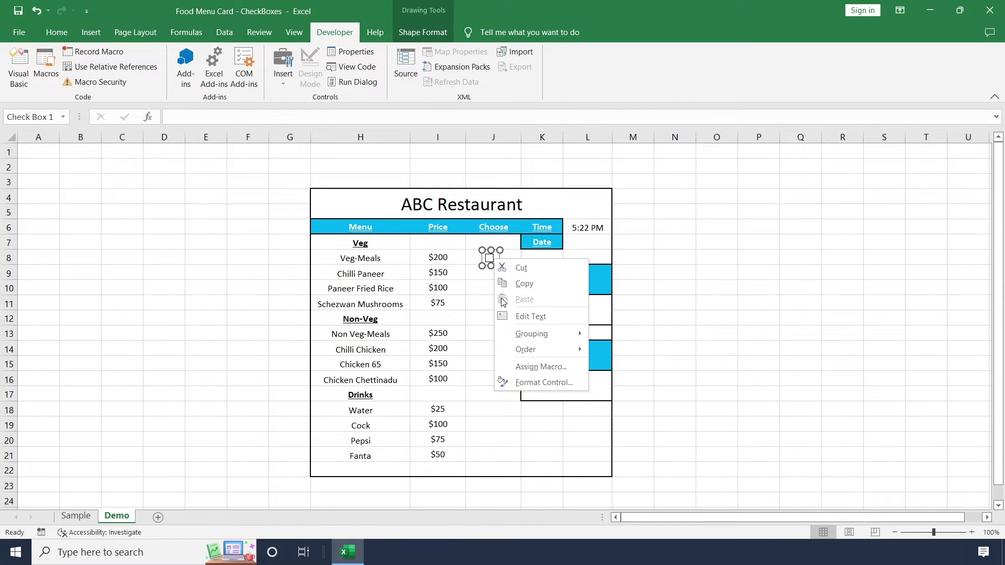
pyautogui.press('Escape')
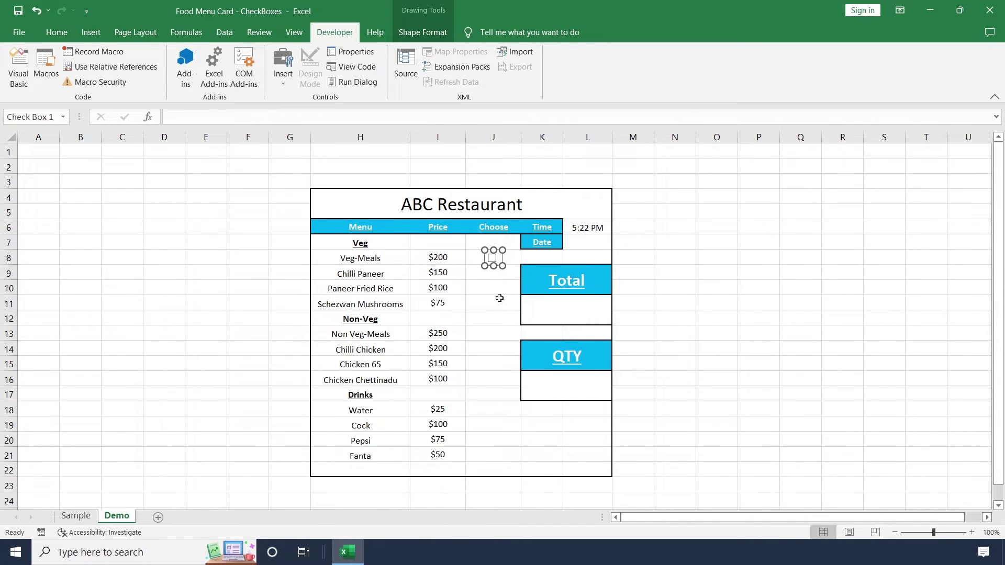
# Copy the J8 checkbox into J9:J11 for the remaining veg items.
pyautogui.click(509, 259)
pyautogui.hotkey('ctrl', 'c')
pyautogui.press('Left')
pyautogui.press('Right')
pyautogui.press('Down')
pyautogui.hotkey('shift', 'Down')
pyautogui.hotkey('shift', 'Down')
pyautogui.hotkey('ctrl', 'v')
# Paste checkboxes into J13:J16 and J18:J21 for the non-veg items and drinks.
pyautogui.press('Down')
pyautogui.press('Down')
pyautogui.press('Down')
pyautogui.press('Down')
pyautogui.hotkey('shift', 'Down')
pyautogui.hotkey('shift', 'Down')
pyautogui.hotkey('shift', 'Down')
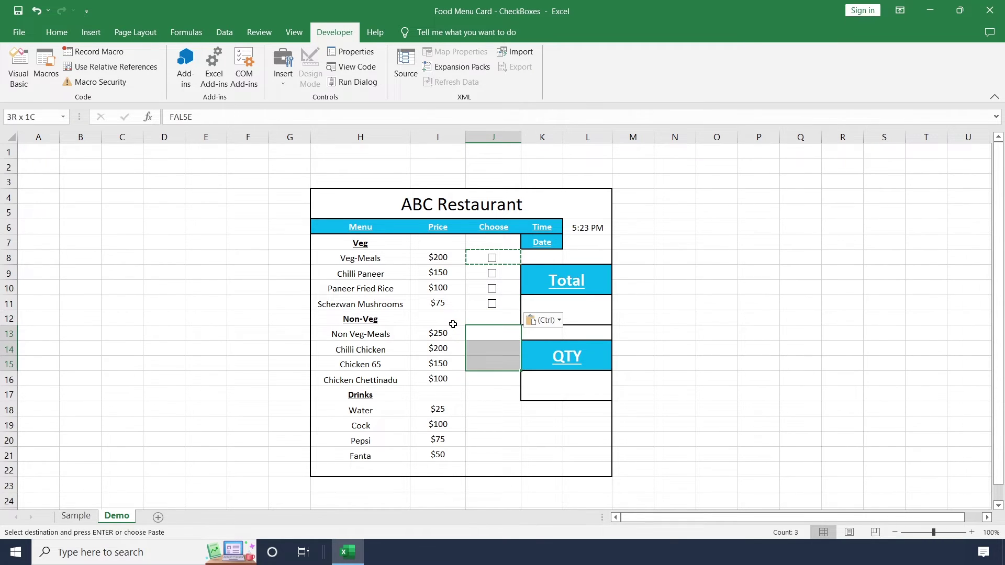
pyautogui.hotkey('ctrl', 'v')
pyautogui.press('Down')
pyautogui.press('Down')
pyautogui.hotkey('shift', 'Down')
pyautogui.hotkey('shift', 'Down')
pyautogui.hotkey('shift', 'Down')
pyautogui.hotkey('ctrl', 'v')
pyautogui.press('Up')
pyautogui.press('Up')
pyautogui.press('Up')
pyautogui.press('Up')
pyautogui.press('Up')
pyautogui.press('Up')
pyautogui.press('Up')
pyautogui.press('Up')
pyautogui.press('Up')
pyautogui.press('Up')
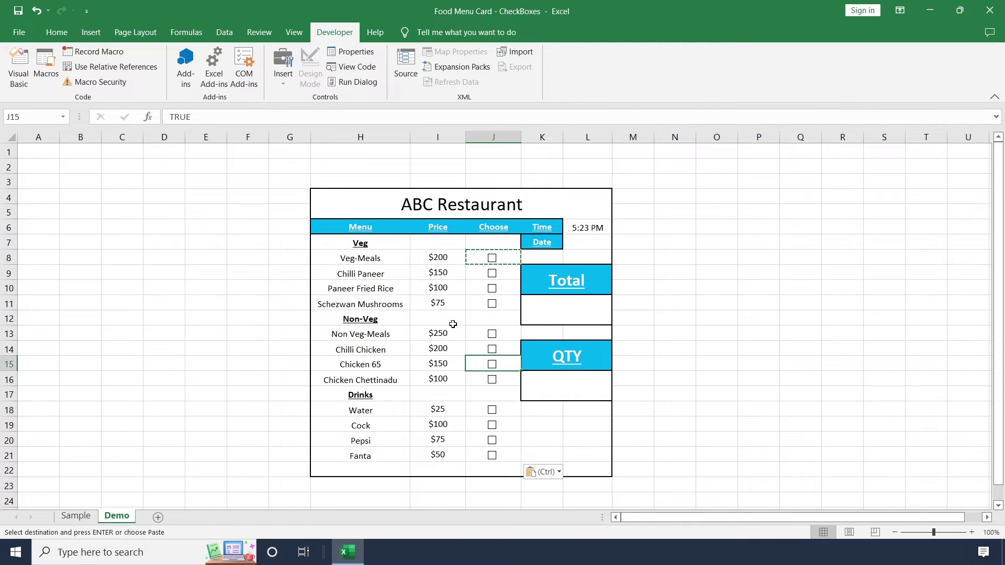
pyautogui.press('Escape')
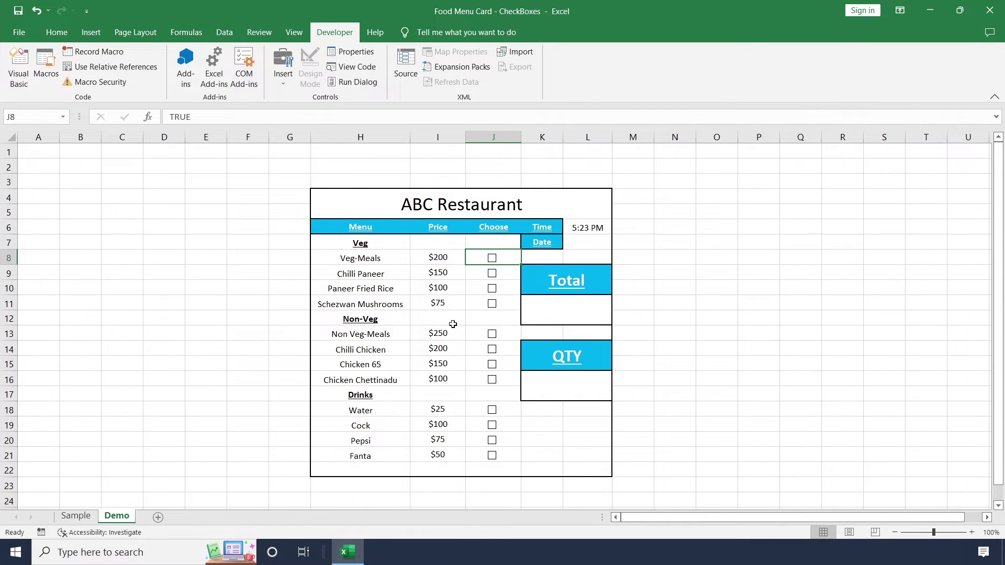
pyautogui.click(733, 333)
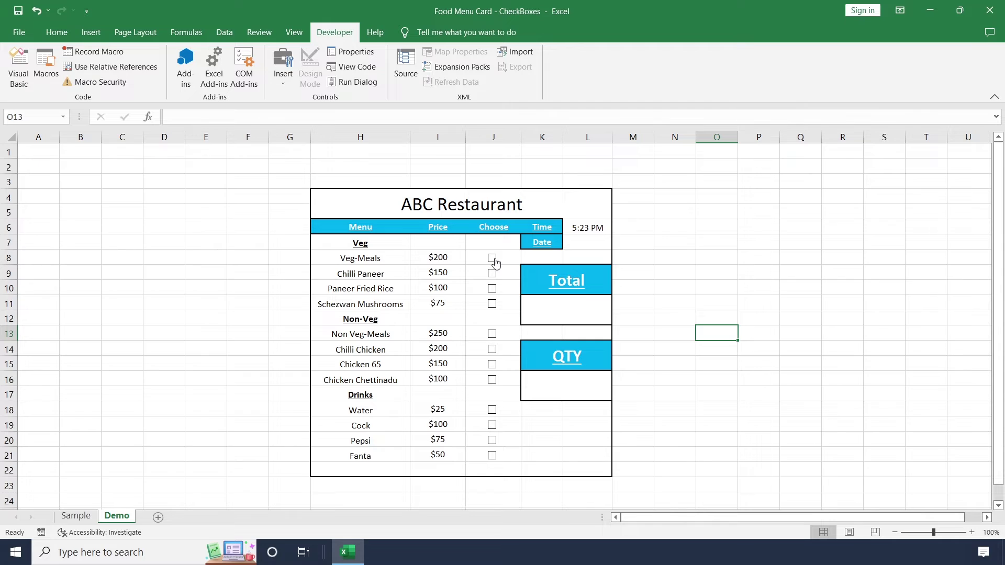
pyautogui.click(504, 258)
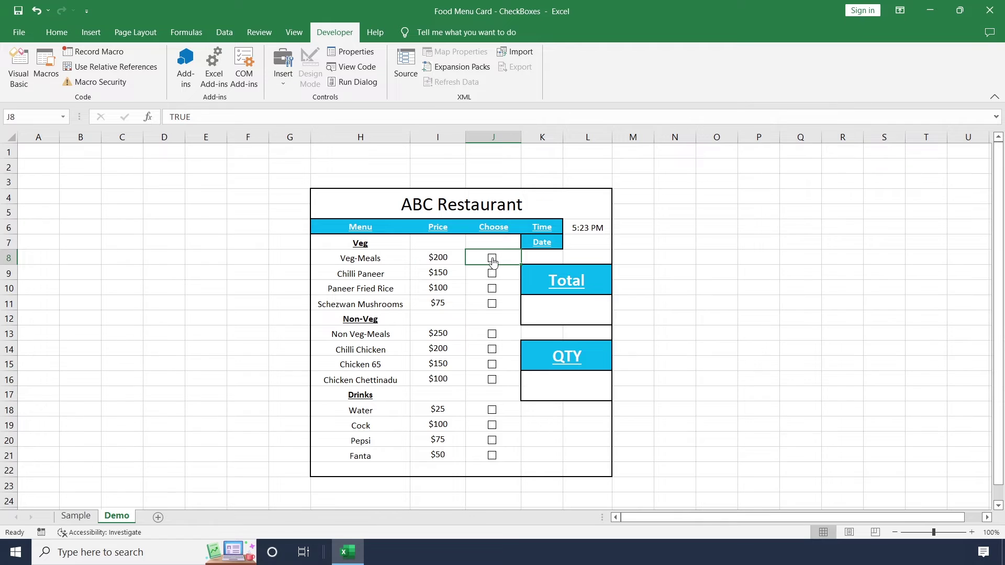
# Link the Veg-Meals checkbox to cell J8 via Format Control.
pyautogui.rightClick(504, 258)
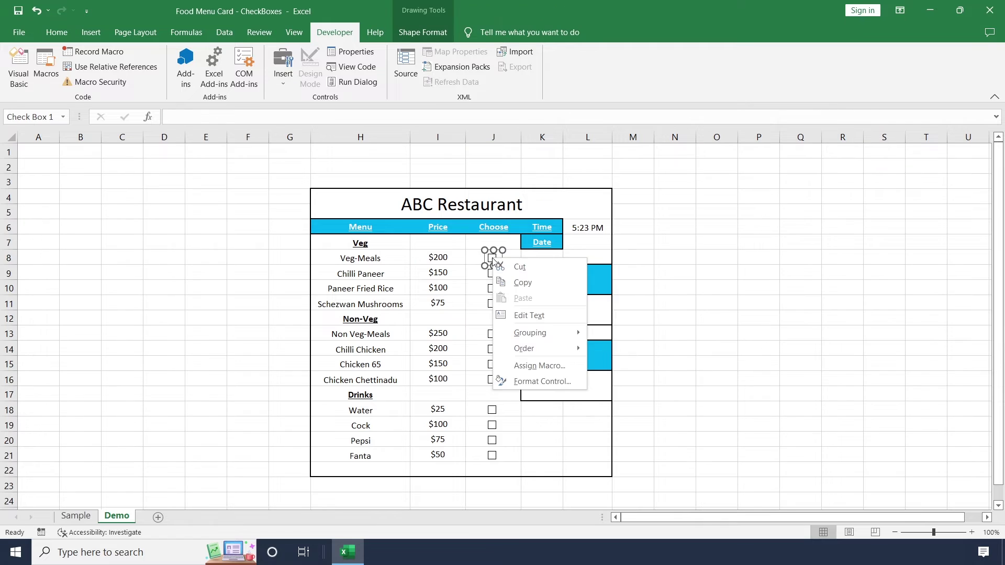
pyautogui.click(566, 384)
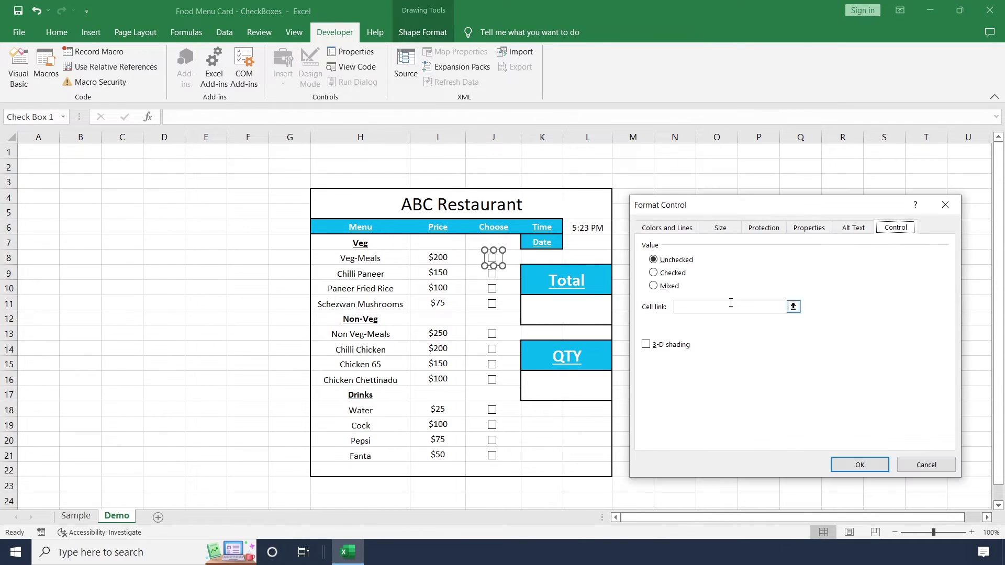
pyautogui.click(711, 307)
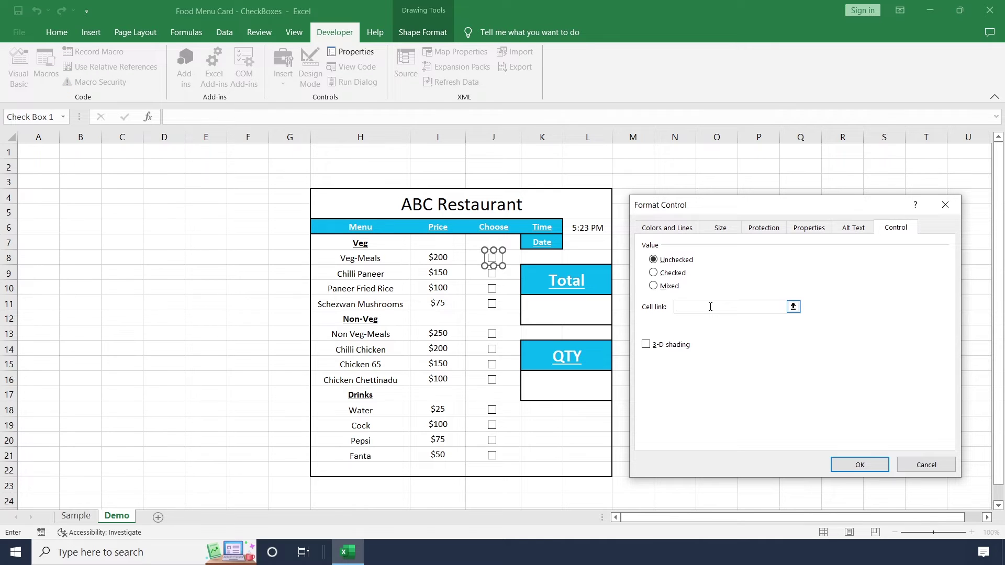
pyautogui.write('J8')
pyautogui.click(860, 465)
pyautogui.click(717, 333)
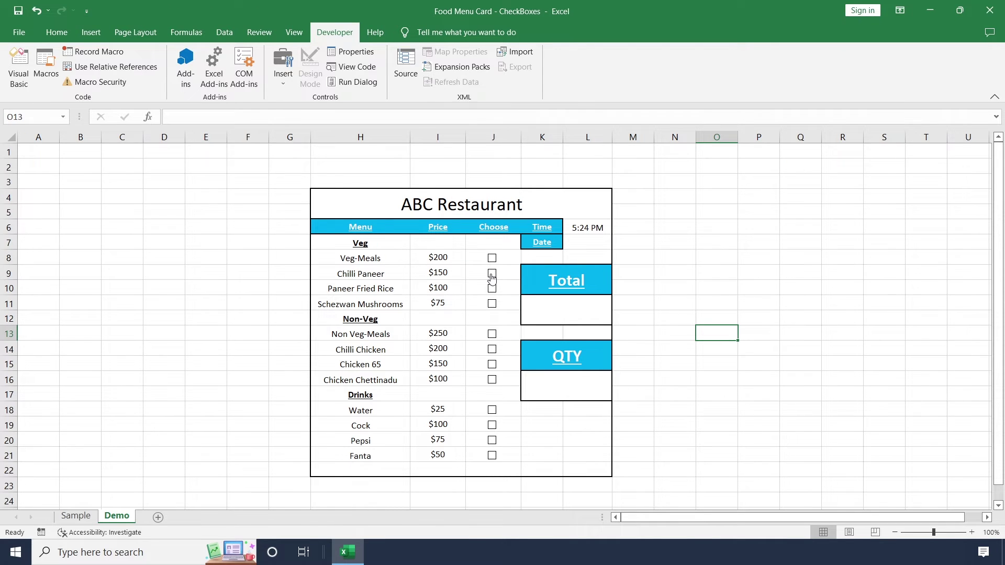
# Set cell links for the following checkboxes to their own column J cells, such as J13.
pyautogui.rightClick(493, 277)
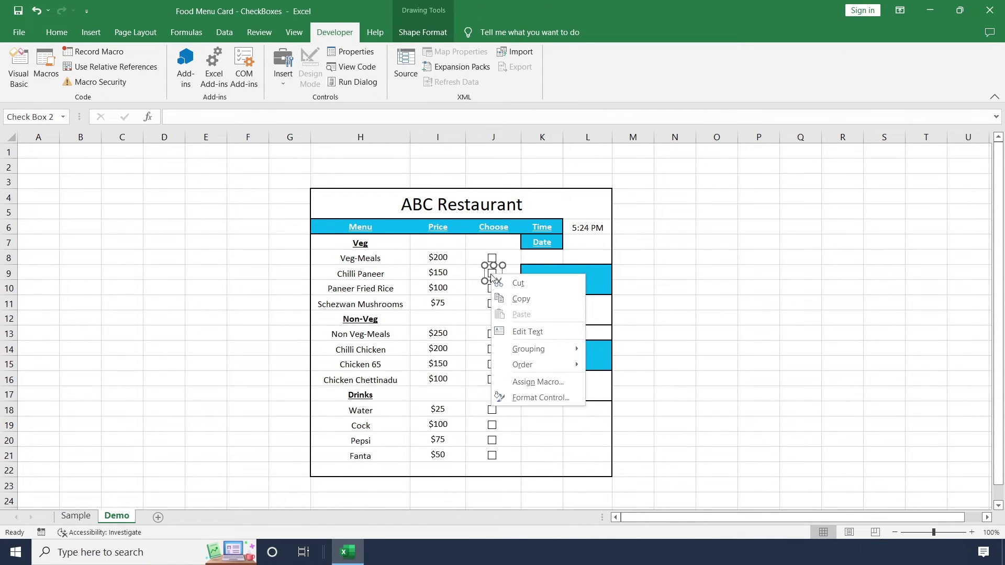
pyautogui.click(544, 387)
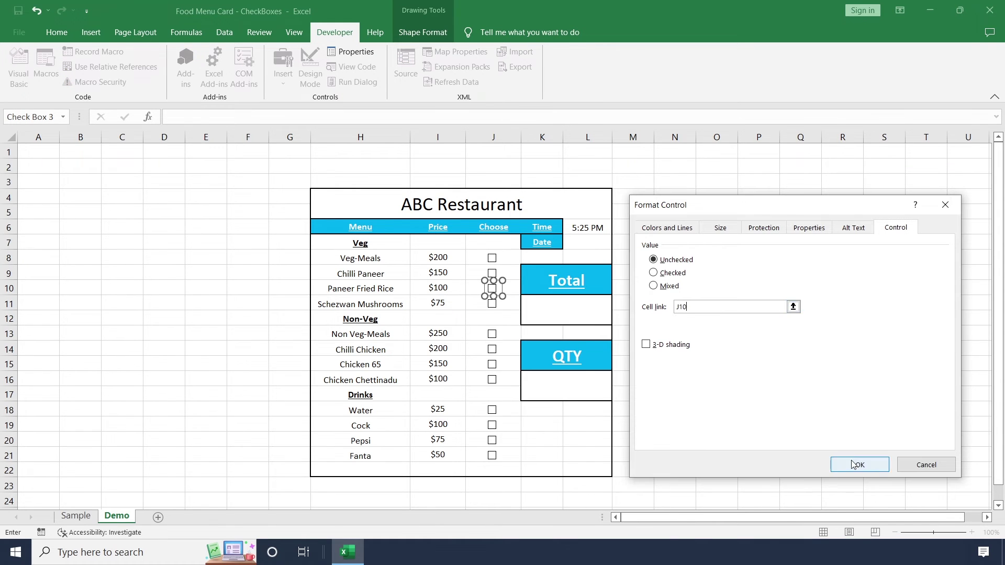
pyautogui.click(861, 465)
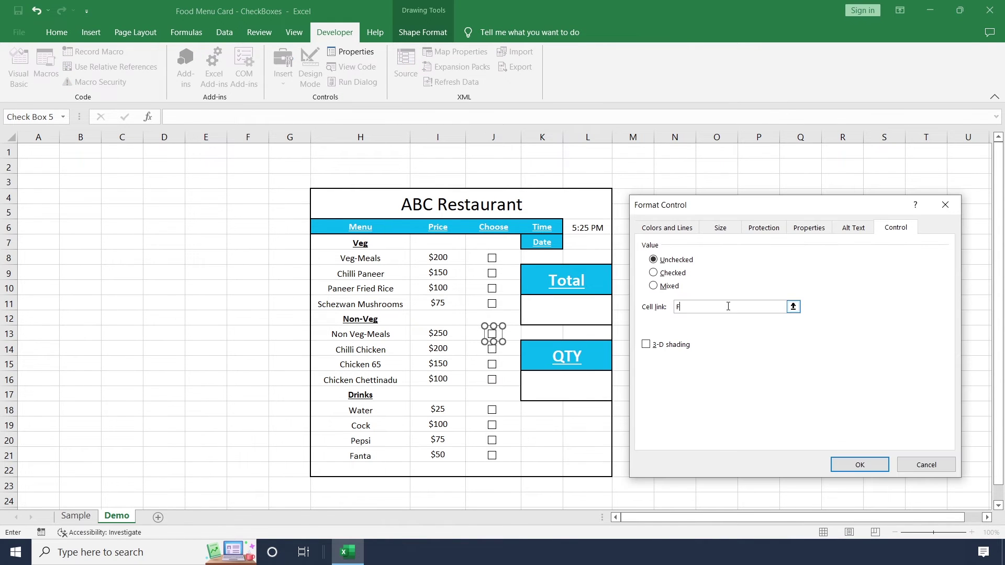
pyautogui.press('BackSpace')
pyautogui.write('J13')
pyautogui.click(860, 464)
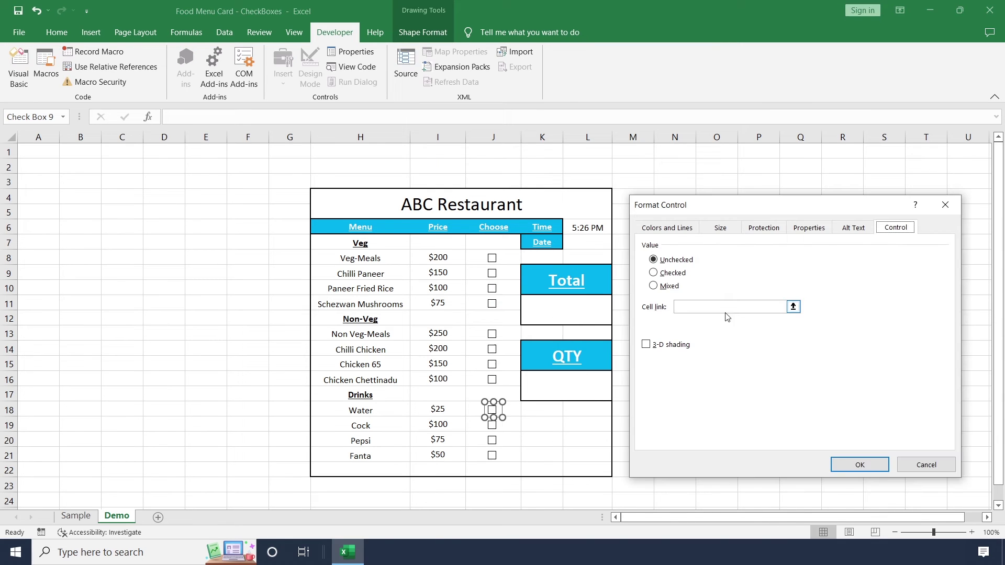
pyautogui.write('8')
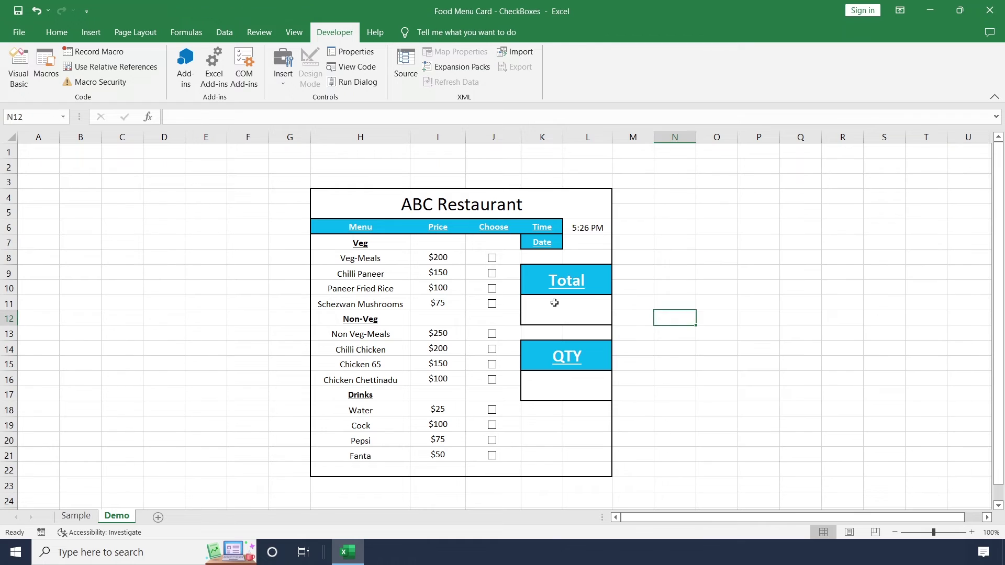
# Confirm the last cell link, then tick and untick Veg-Meals and Schezwan Mushrooms to test TRUE/FALSE.
pyautogui.click(563, 306)
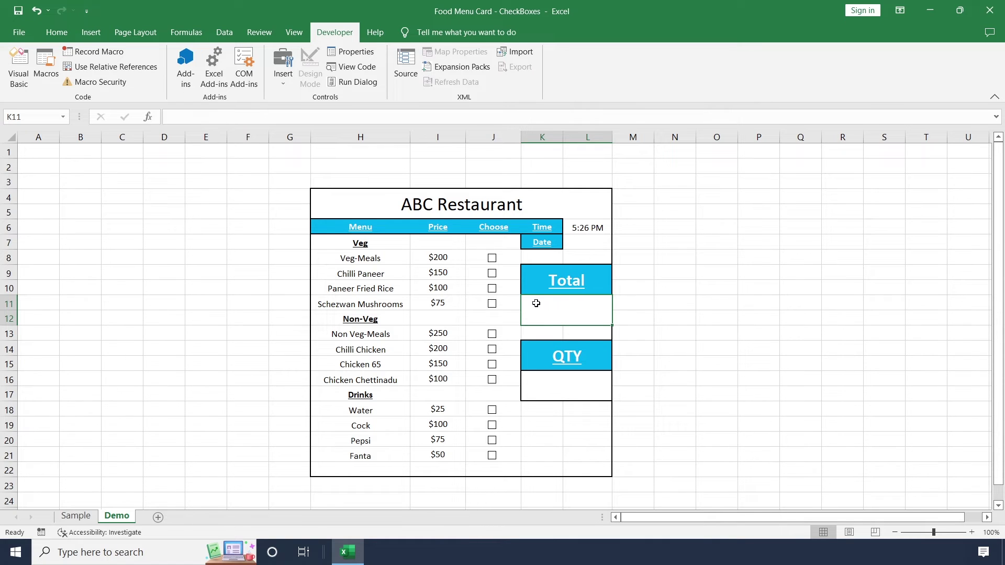
pyautogui.click(492, 258)
pyautogui.click(492, 303)
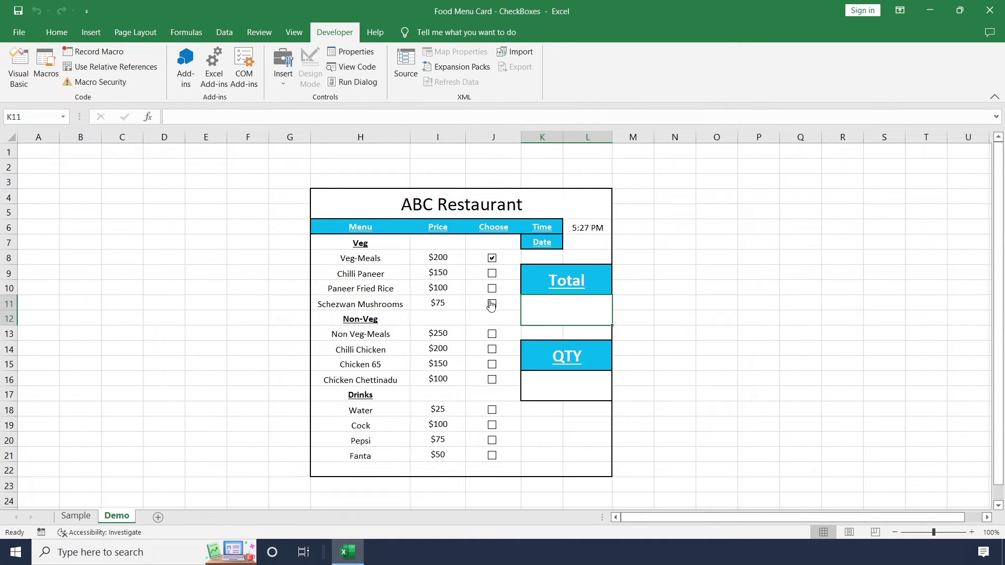
pyautogui.click(493, 259)
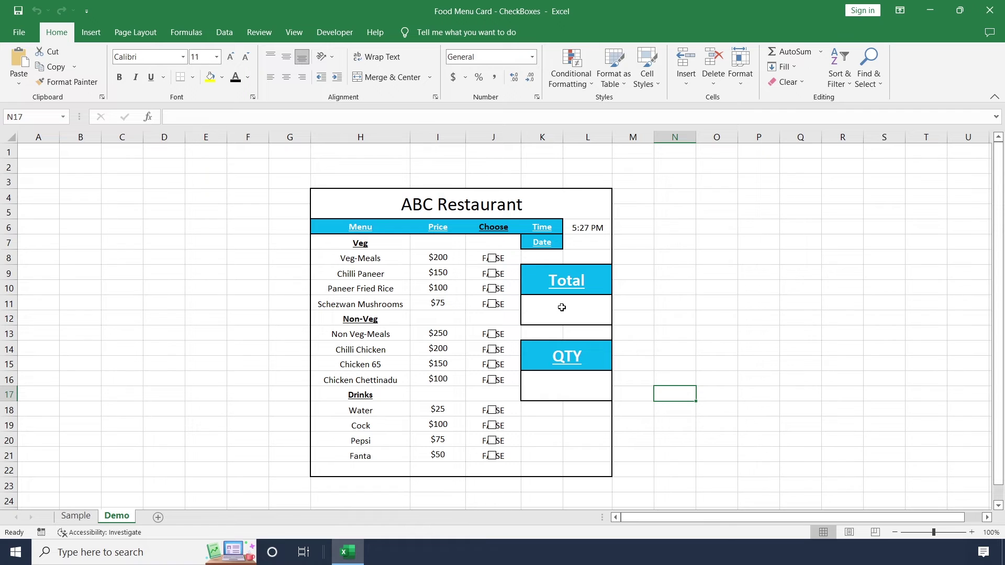
# Enter =SUMIF(J8:J21,TRUE,I8:I21) in the Total cell K11.
pyautogui.click(562, 307)
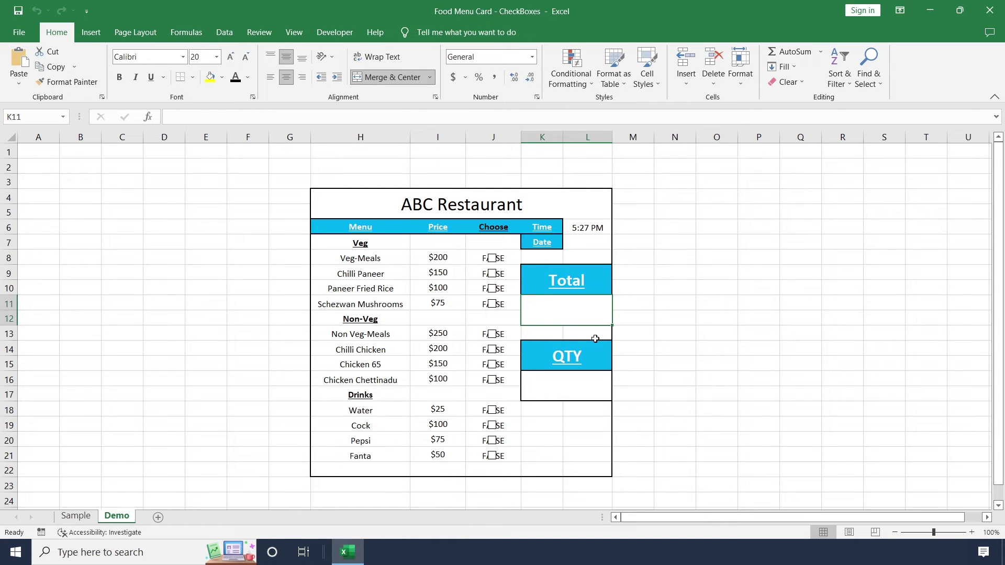
pyautogui.write('=sumif(')
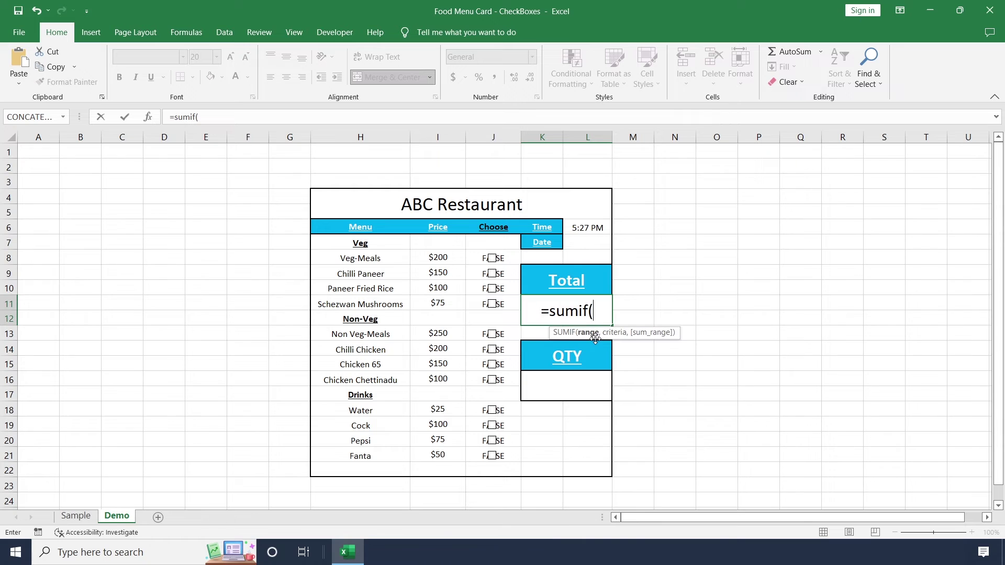
pyautogui.press('Left')
pyautogui.press('Left')
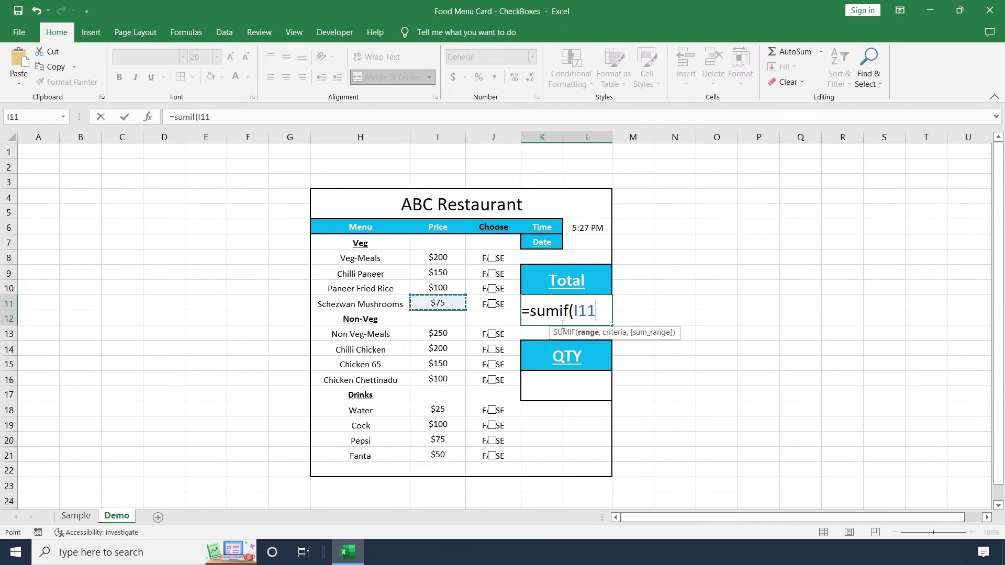
pyautogui.press('Up')
pyautogui.press('Up')
pyautogui.press('Up')
pyautogui.press('Right')
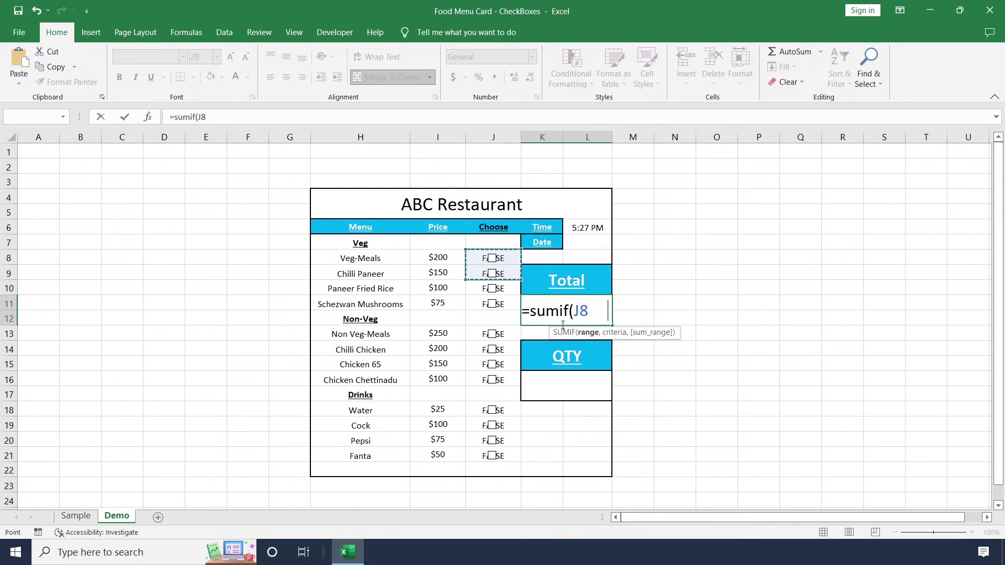
pyautogui.hotkey('shift', 'Down')
pyautogui.hotkey('shift', 'Down')
pyautogui.hotkey('shift', 'Down')
pyautogui.hotkey('shift', 'Down')
pyautogui.hotkey('shift', 'Down')
pyautogui.hotkey('shift', 'Down')
pyautogui.hotkey('shift', 'Down')
pyautogui.hotkey('shift', 'Down')
pyautogui.hotkey('shift', 'Down')
pyautogui.hotkey('shift', 'Down')
pyautogui.hotkey('shift', 'Down')
pyautogui.hotkey('shift', 'Down')
pyautogui.hotkey('shift', 'Down')
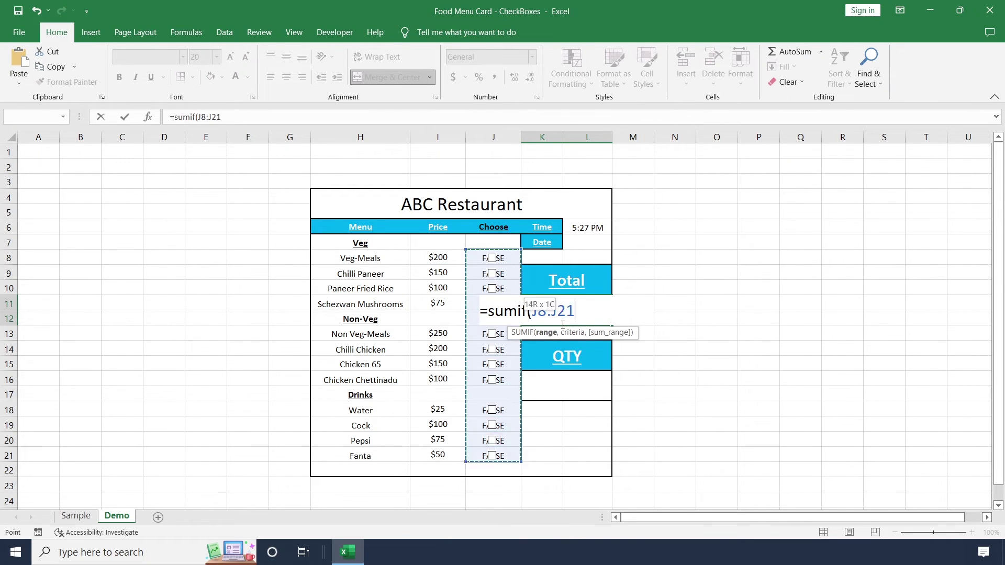
pyautogui.write(',true')
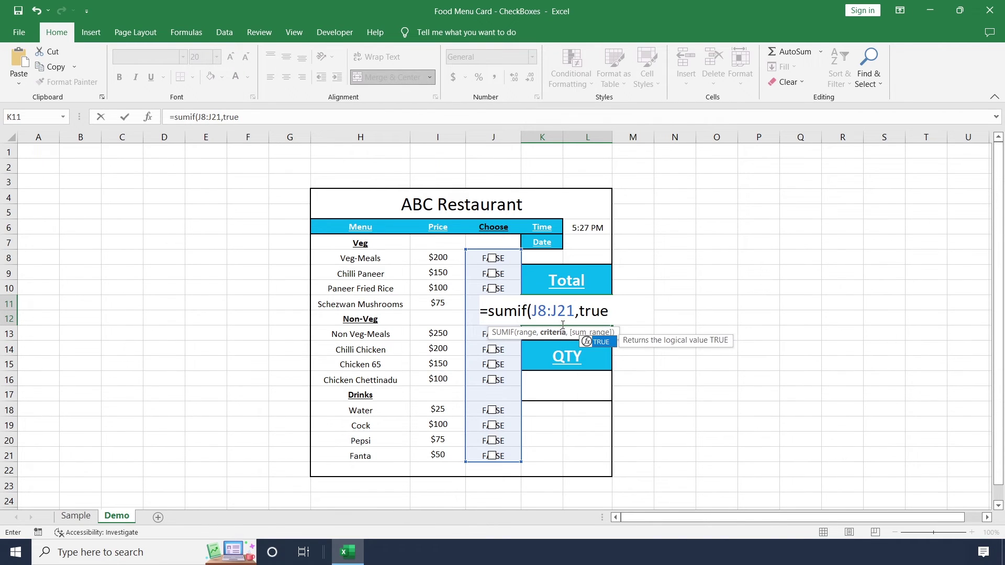
pyautogui.write(',')
pyautogui.press('Left')
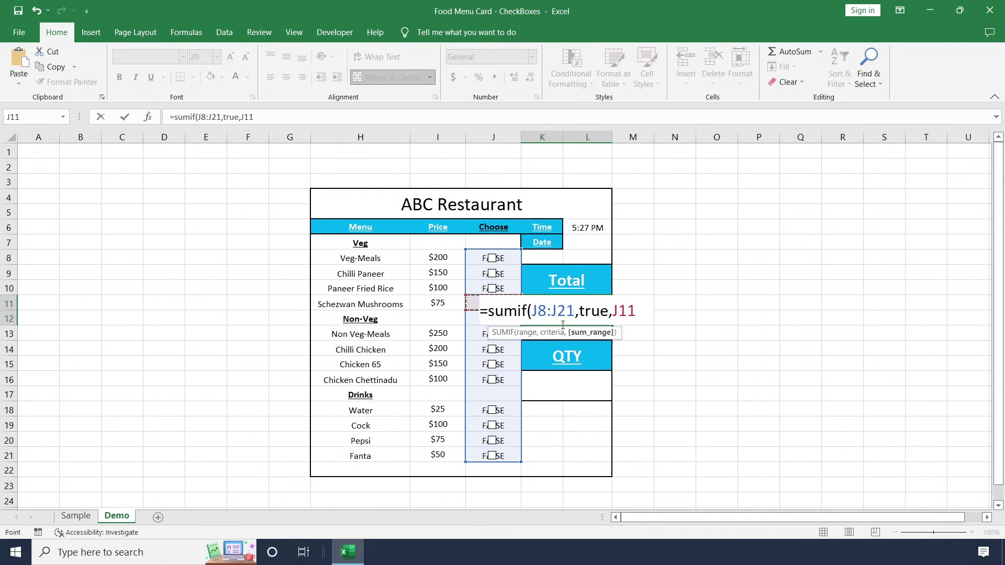
pyautogui.press('Up')
pyautogui.press('Up')
pyautogui.press('Up')
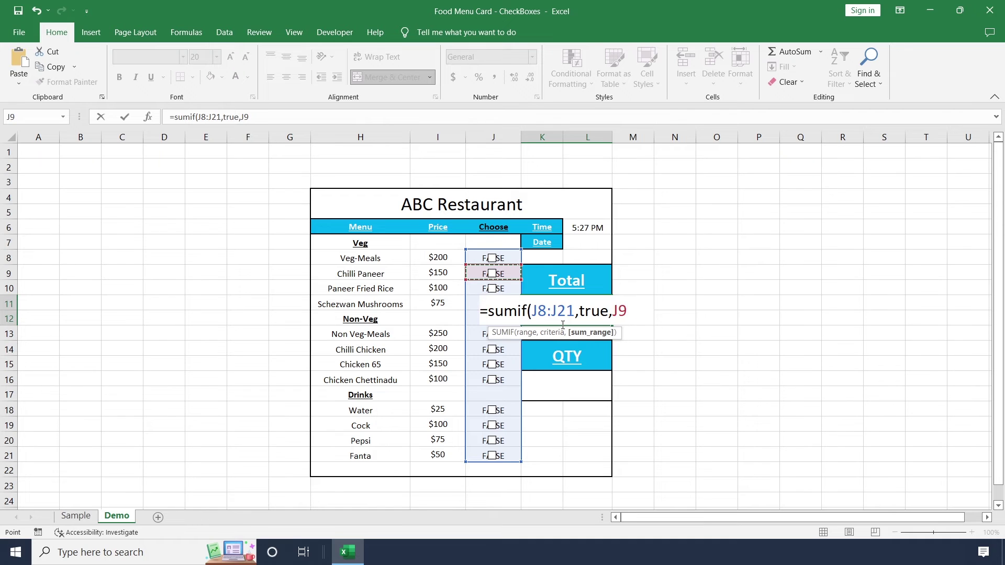
pyautogui.press('Left')
pyautogui.hotkey('shift', 'Down')
pyautogui.hotkey('shift', 'Down')
pyautogui.hotkey('shift', 'Down')
pyautogui.hotkey('shift', 'Down')
pyautogui.hotkey('shift', 'Down')
pyautogui.hotkey('shift', 'Down')
pyautogui.hotkey('shift', 'Down')
pyautogui.hotkey('shift', 'Down')
pyautogui.hotkey('shift', 'Down')
pyautogui.hotkey('shift', 'Down')
pyautogui.hotkey('shift', 'Down')
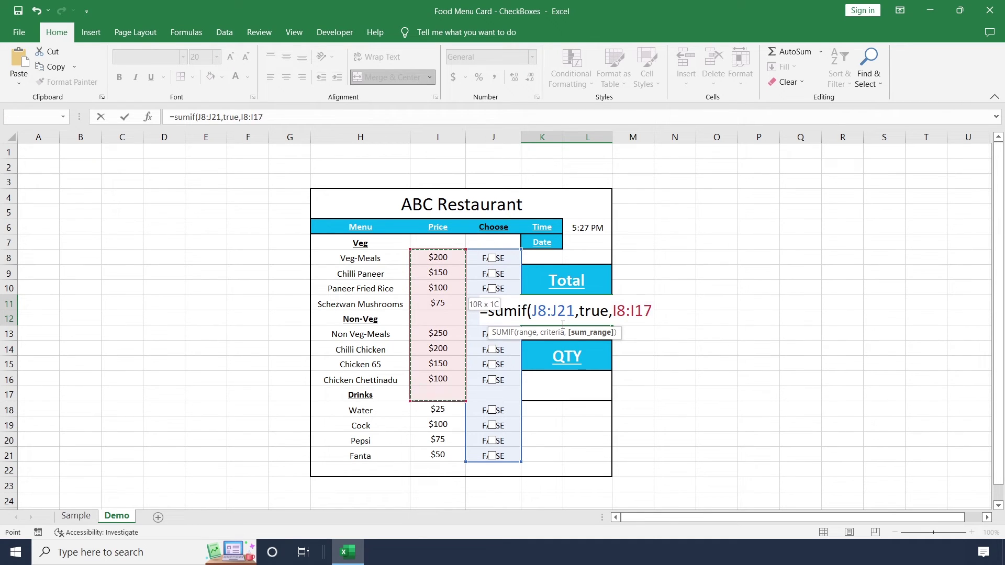
pyautogui.hotkey('shift', 'Down')
pyautogui.hotkey('shift', 'Down')
pyautogui.press('Return')
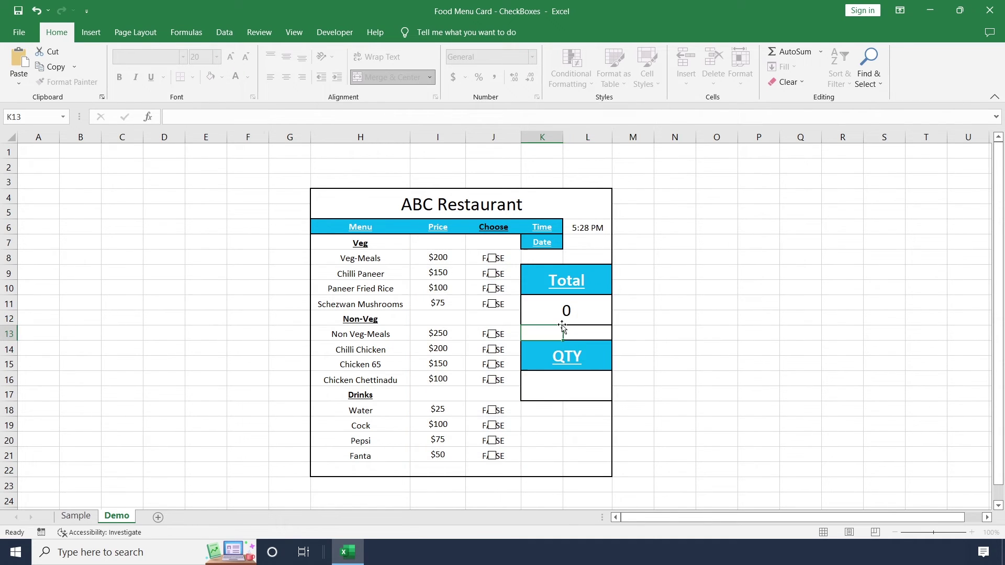
# Tick Chilli Paneer, Chilli Chicken and Pepsi so the Total shows 425.
pyautogui.click(633, 348)
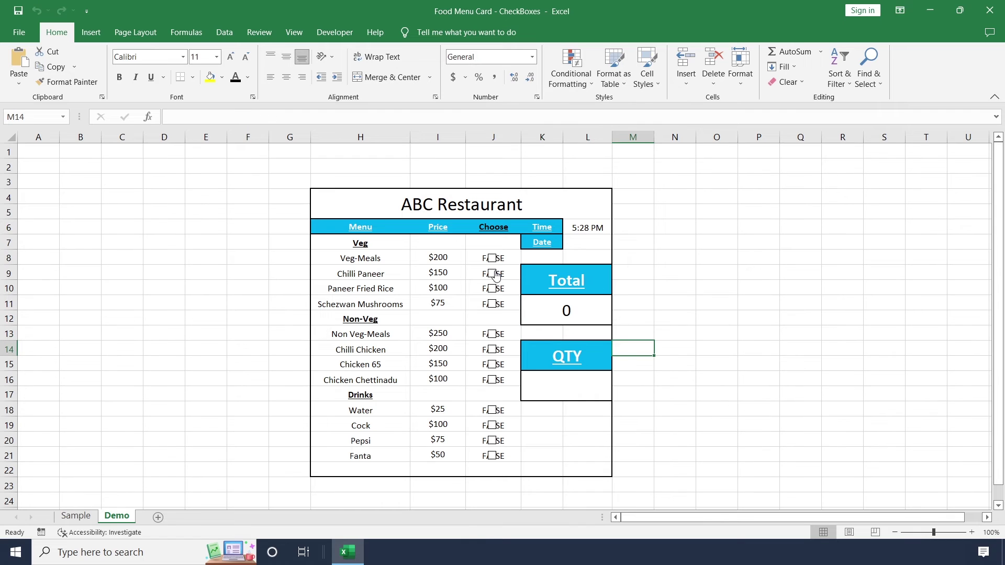
pyautogui.click(494, 274)
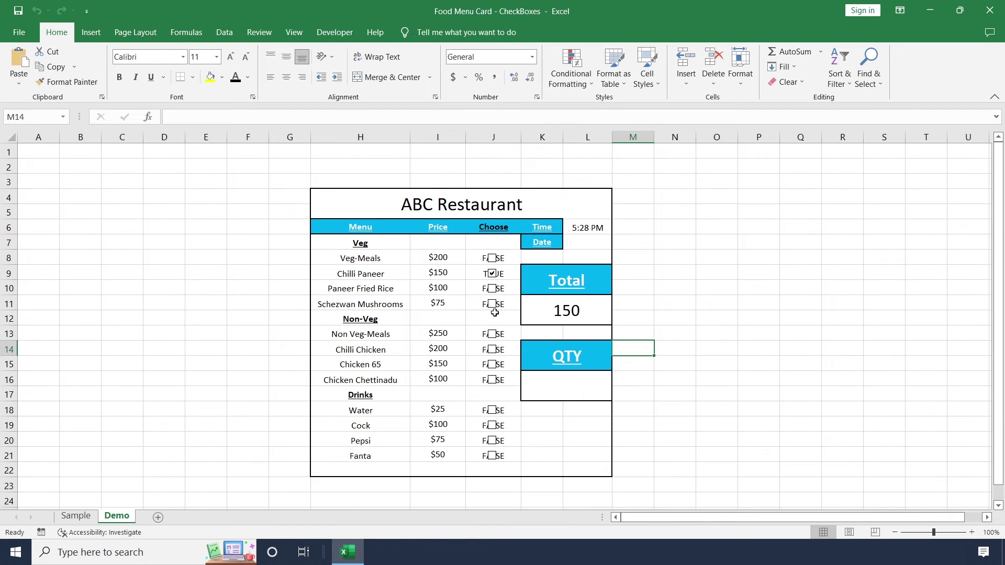
pyautogui.click(494, 354)
pyautogui.click(492, 442)
pyautogui.click(582, 311)
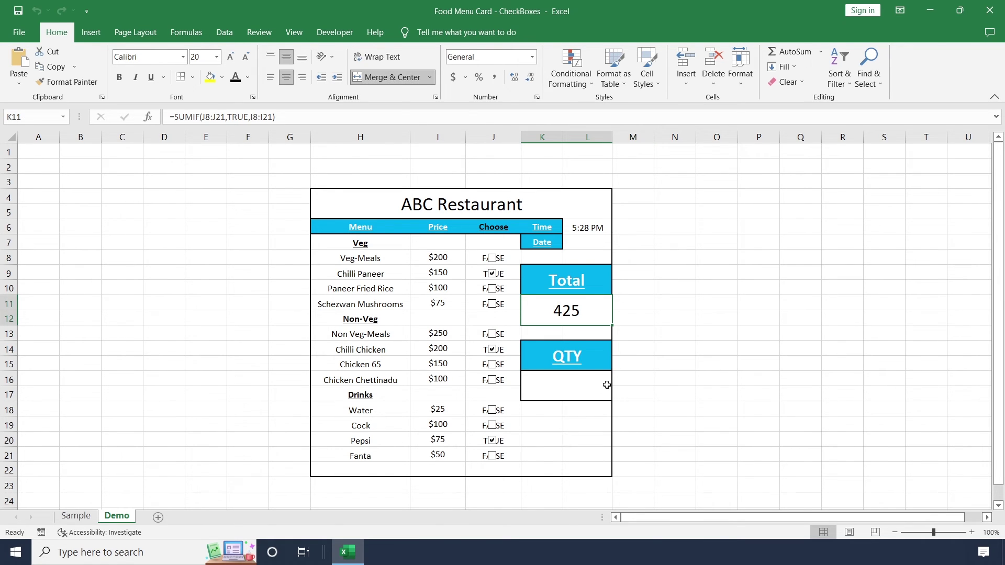
# Enter =COUNTIF(J8:J21,TRUE) in QTY cell K16, counting 3 ticked items.
pyautogui.click(571, 390)
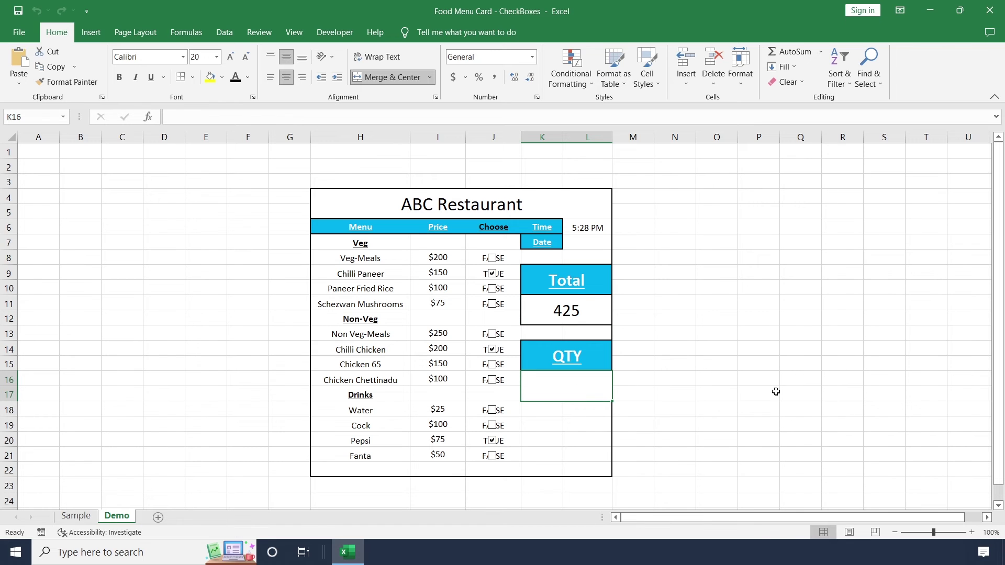
pyautogui.write('=su')
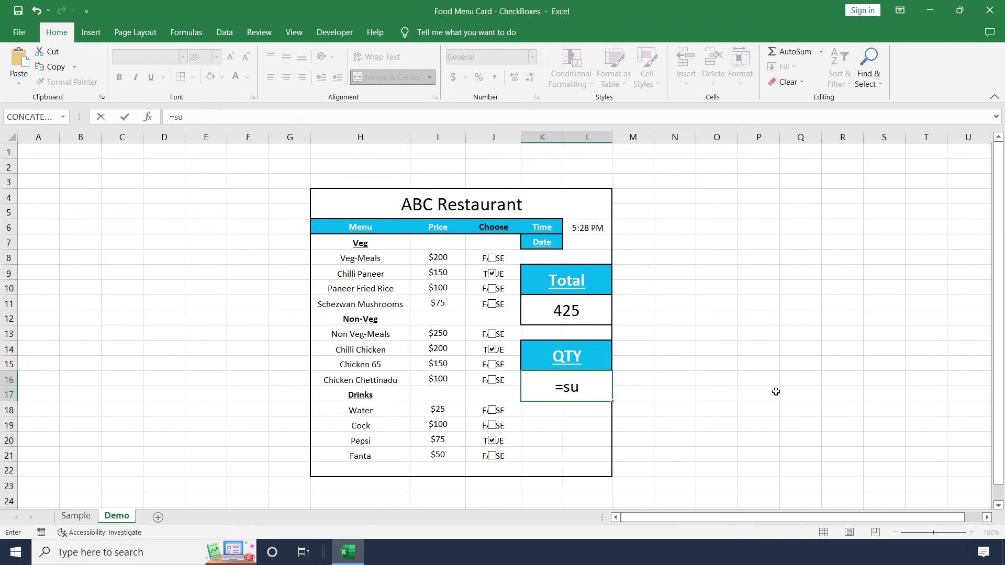
pyautogui.press('Escape')
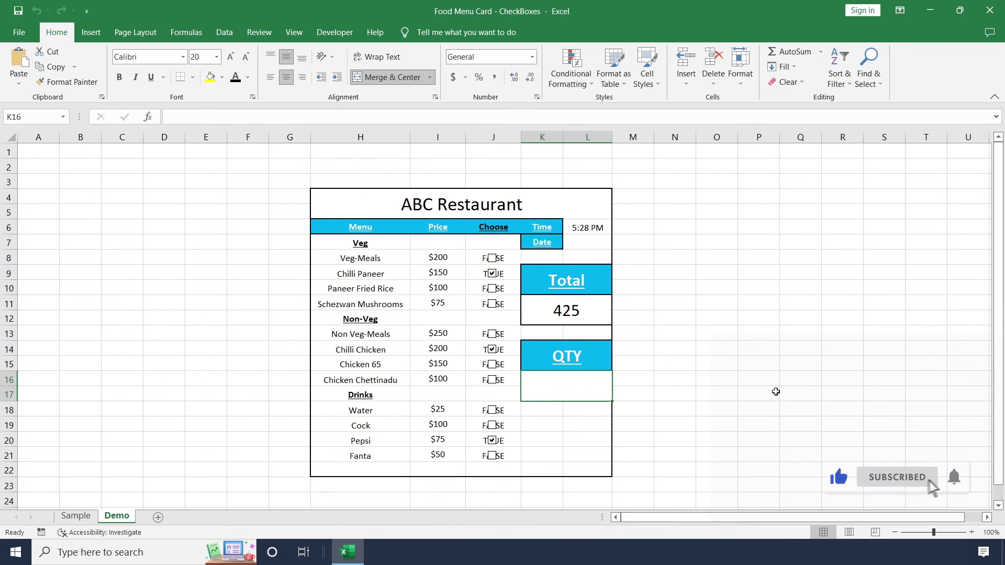
pyautogui.write('=c')
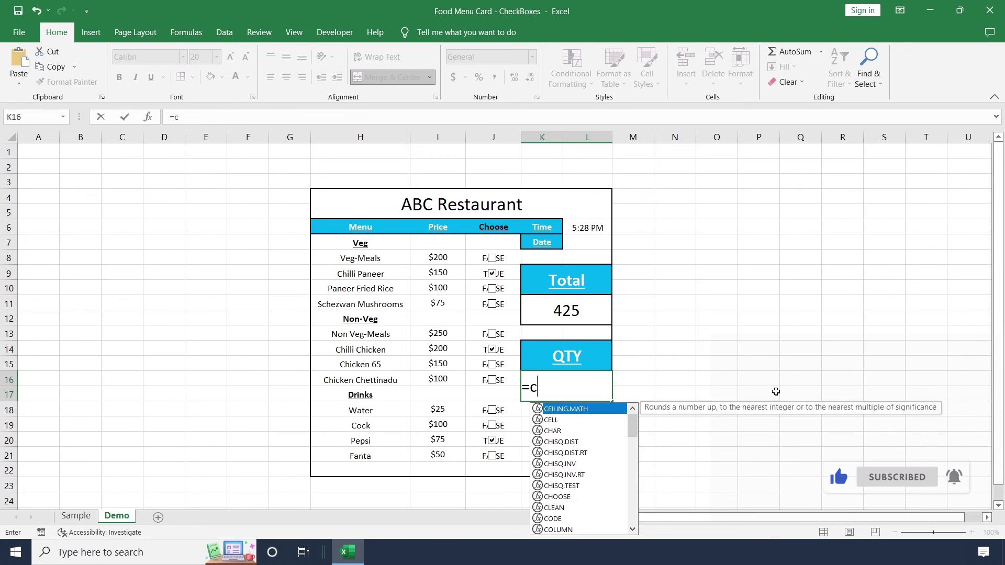
pyautogui.write('ountif(')
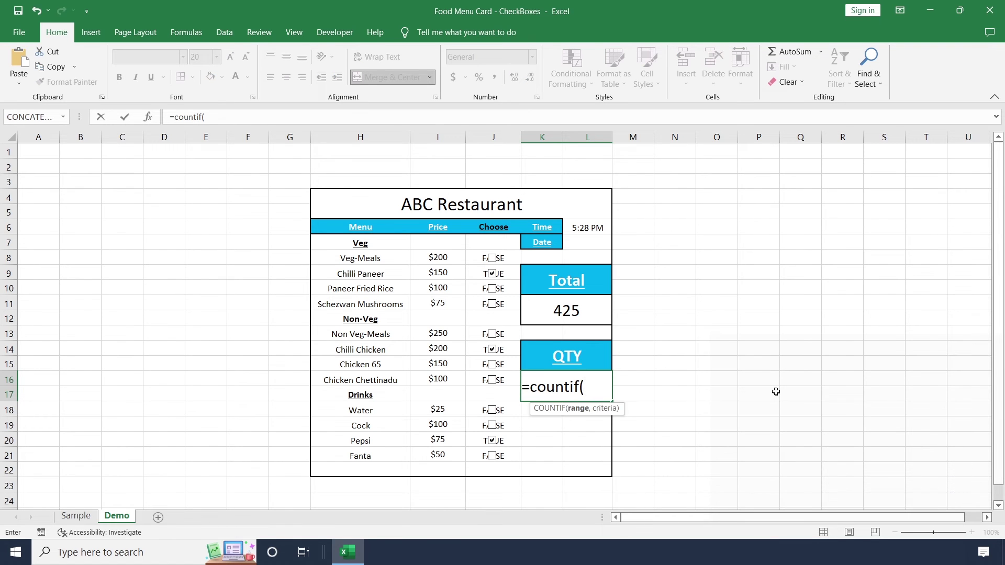
pyautogui.press('Left')
pyautogui.press('Left')
pyautogui.press('Up')
pyautogui.press('Up')
pyautogui.press('Up')
pyautogui.press('Up')
pyautogui.press('Up')
pyautogui.press('Up')
pyautogui.press('Up')
pyautogui.press('Up')
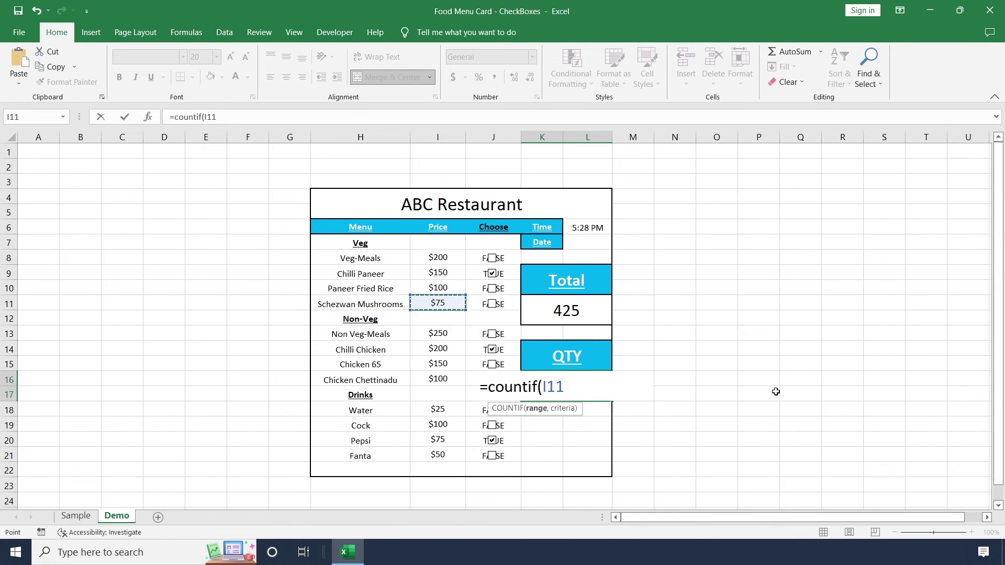
pyautogui.press('Right')
pyautogui.hotkey('shift', 'Down')
pyautogui.hotkey('shift', 'Down')
pyautogui.hotkey('shift', 'Down')
pyautogui.hotkey('shift', 'Down')
pyautogui.hotkey('shift', 'Down')
pyautogui.hotkey('shift', 'Down')
pyautogui.hotkey('shift', 'Down')
pyautogui.hotkey('shift', 'Down')
pyautogui.hotkey('shift', 'Down')
pyautogui.hotkey('shift', 'Down')
pyautogui.hotkey('shift', 'Down')
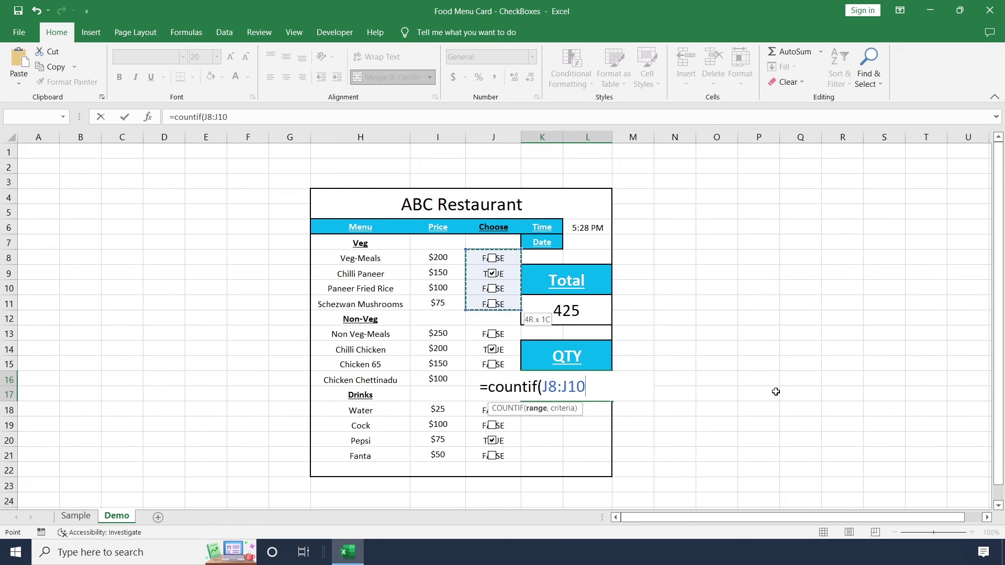
pyautogui.hotkey('shift', 'Down')
pyautogui.hotkey('shift', 'Down')
pyautogui.hotkey('shift', 'Down')
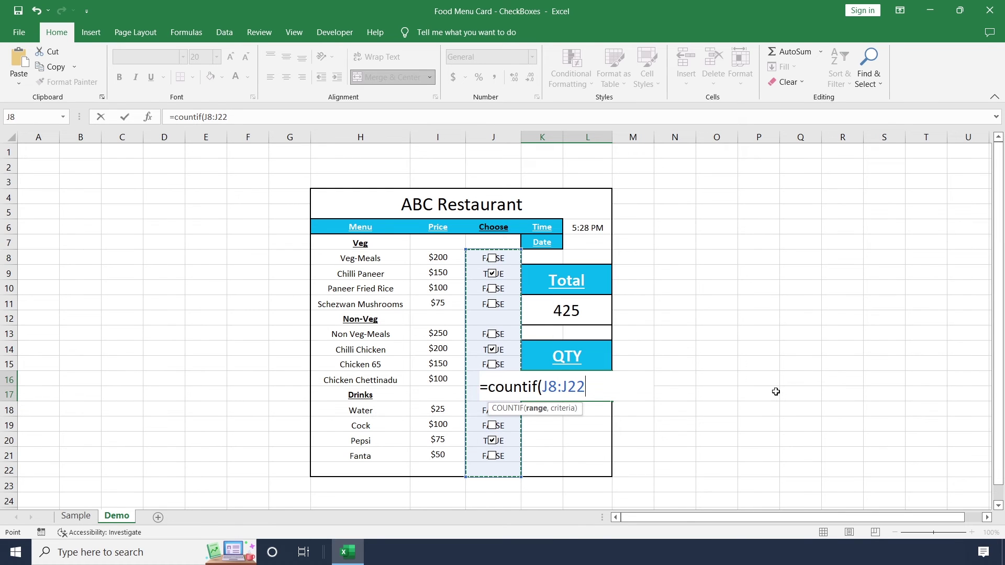
pyautogui.hotkey('shift', 'Up')
pyautogui.write(',true')
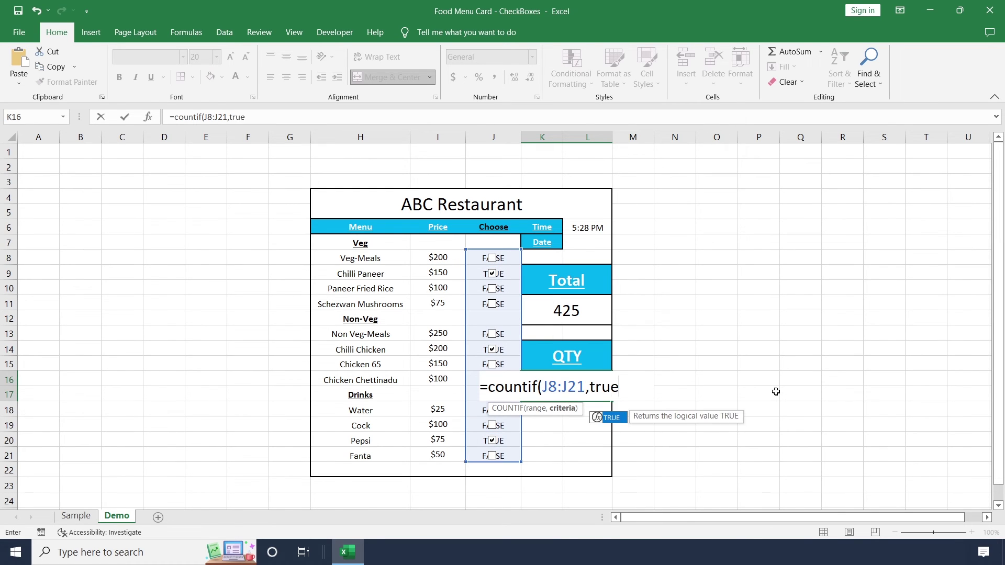
pyautogui.press('Return')
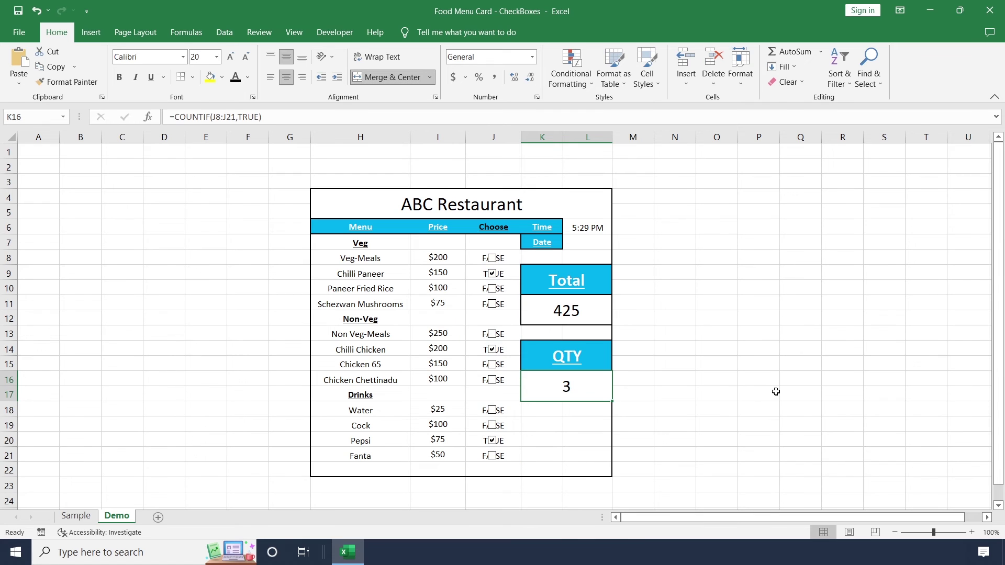
# Enter =TODAY() in the cell beside Date so it shows 29-10-22.
pyautogui.click(727, 405)
pyautogui.click(590, 244)
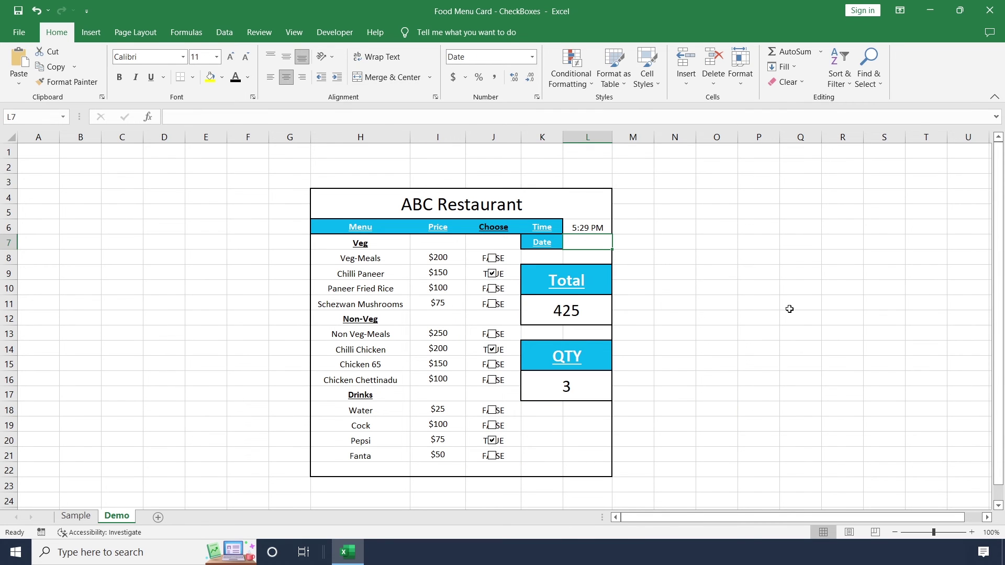
pyautogui.write('=tdoay')
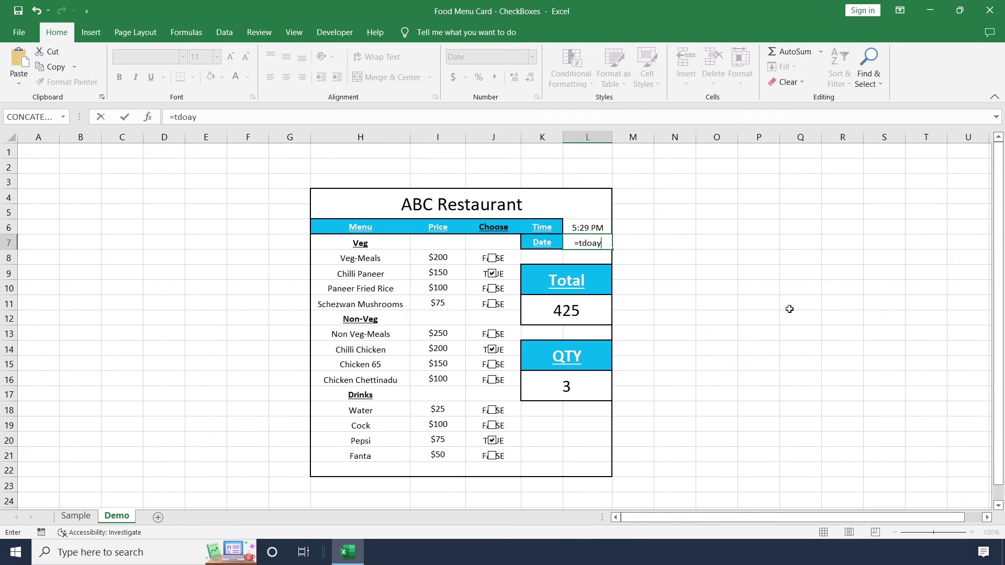
pyautogui.press('BackSpace')
pyautogui.press('BackSpace')
pyautogui.press('BackSpace')
pyautogui.press('BackSpace')
pyautogui.write('oday(')
pyautogui.press('BackSpace')
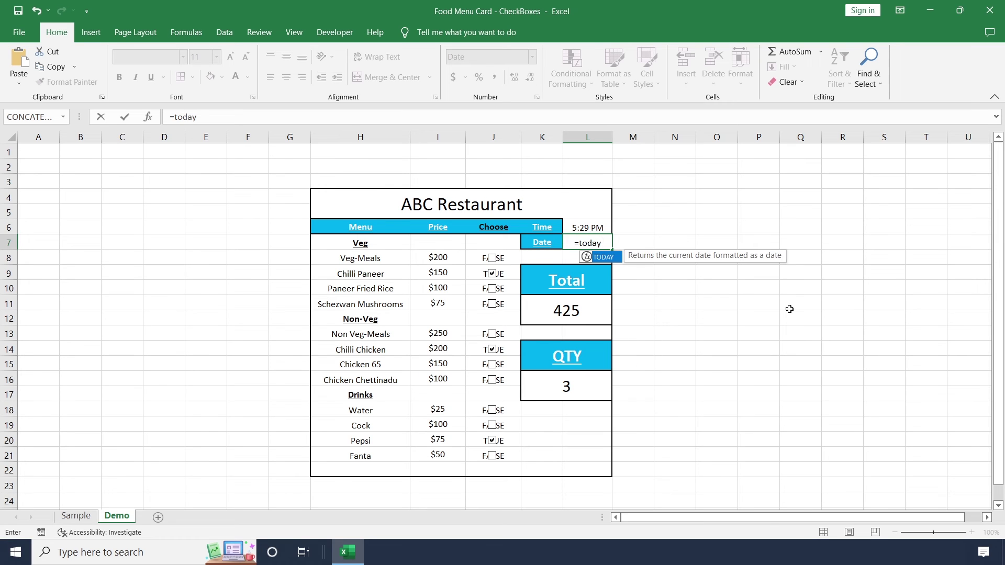
pyautogui.write('(')
pyautogui.press('Return')
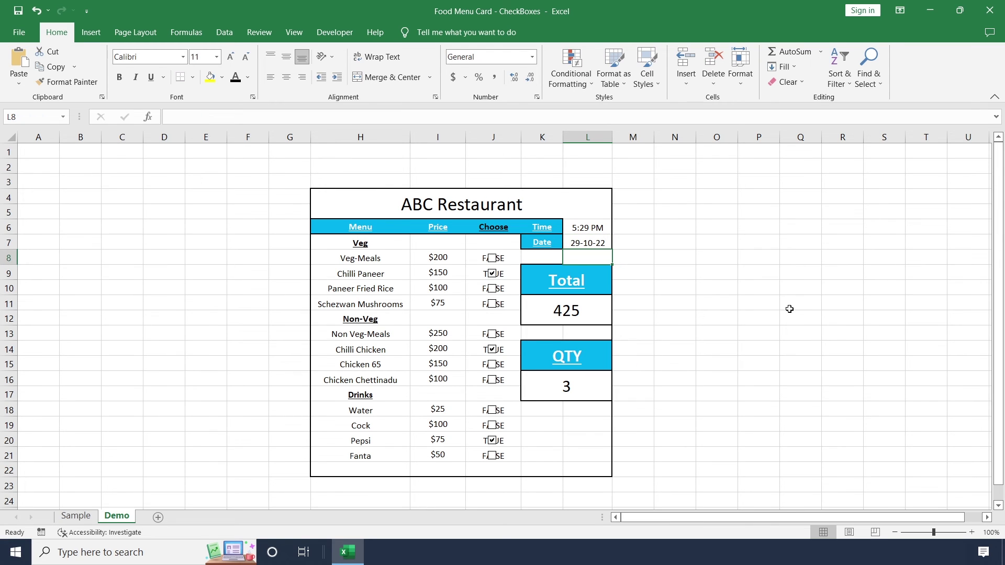
# Tick Schezwan Mushrooms and Water, bringing the Total to 525 and QTY to 5.
pyautogui.click(640, 350)
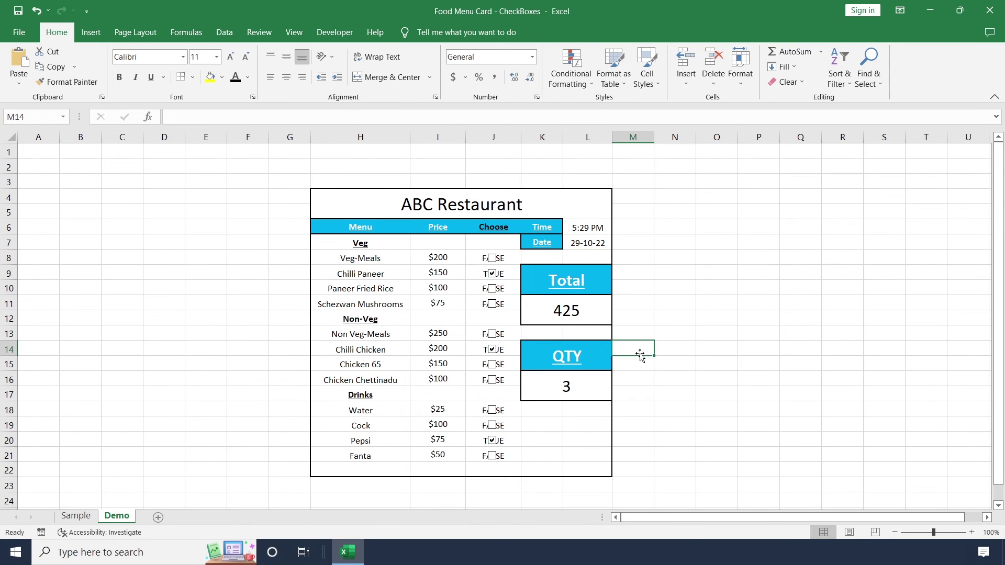
pyautogui.click(493, 304)
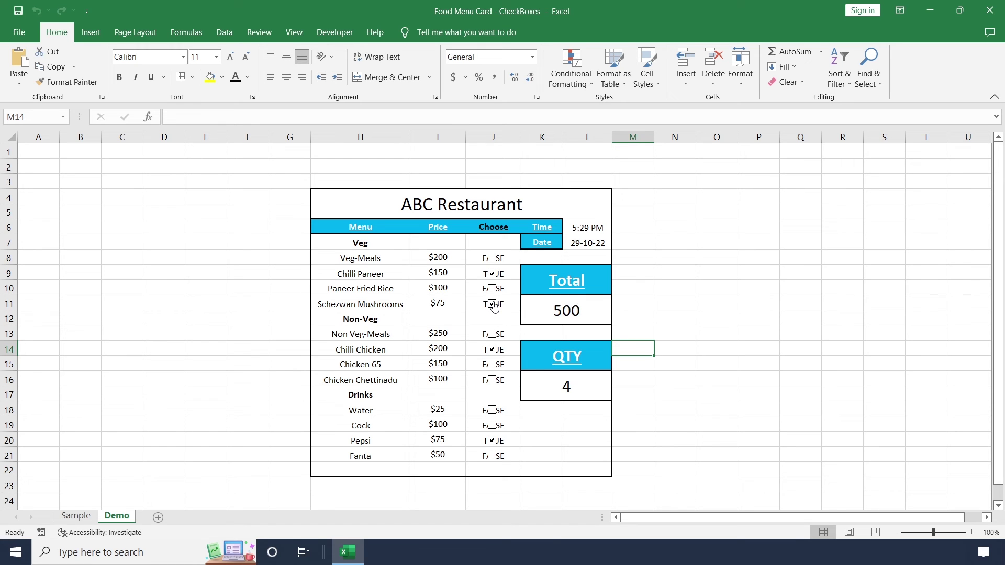
pyautogui.click(561, 314)
pyautogui.click(585, 389)
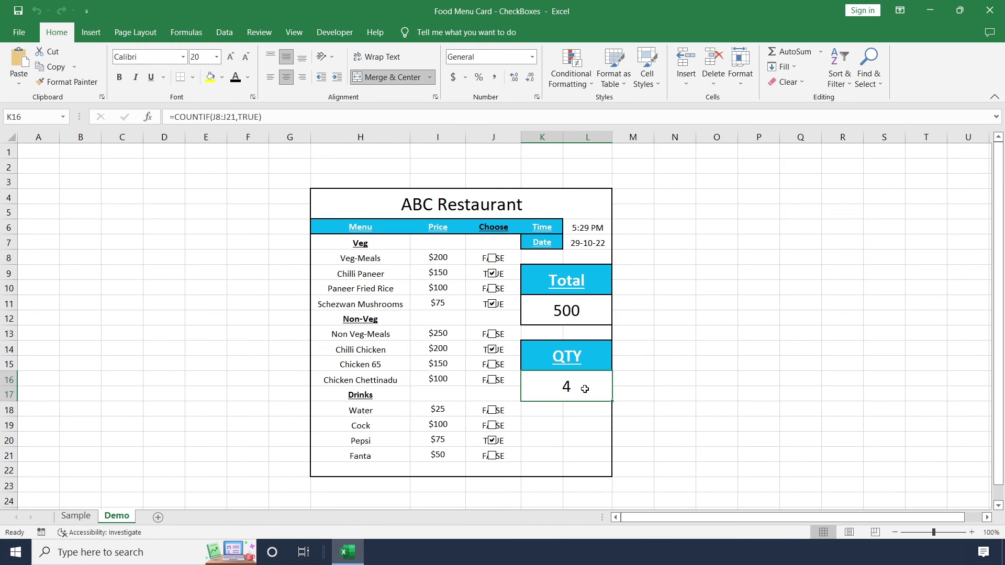
pyautogui.click(492, 411)
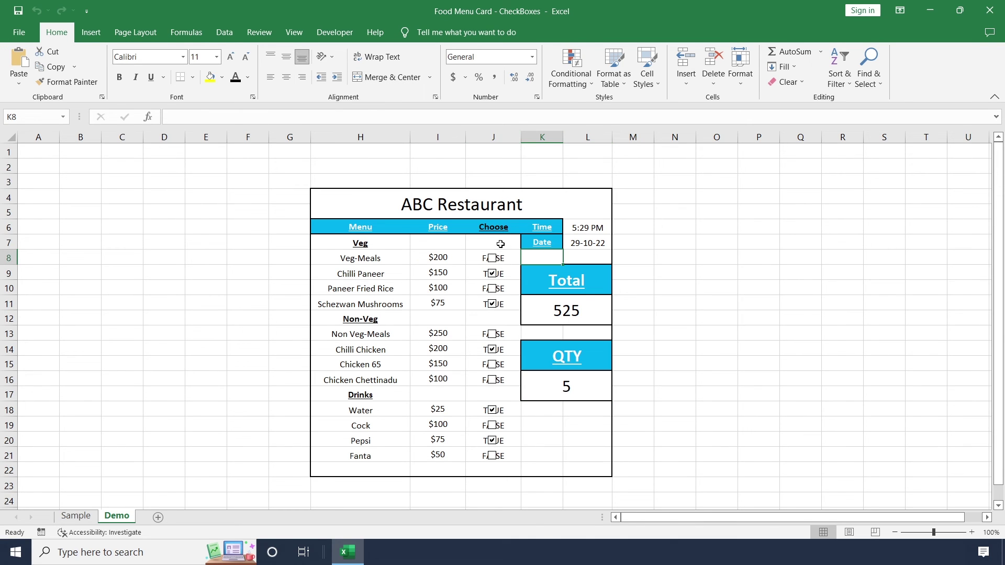
# Make the J7:J22 font white so the TRUE/FALSE link values disappear behind the checkboxes.
pyautogui.moveTo(499, 245); pyautogui.dragTo(497, 472)
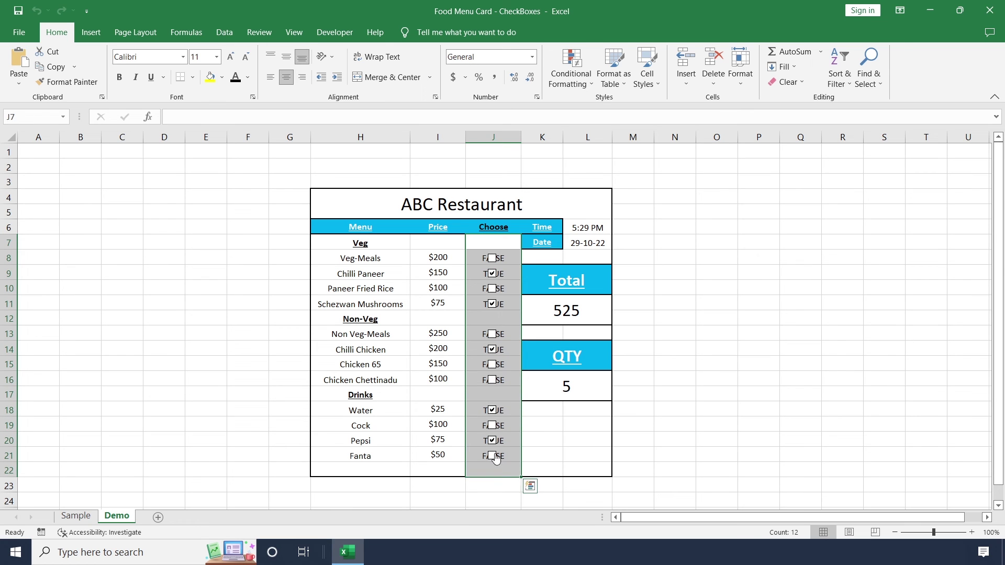
pyautogui.click(246, 78)
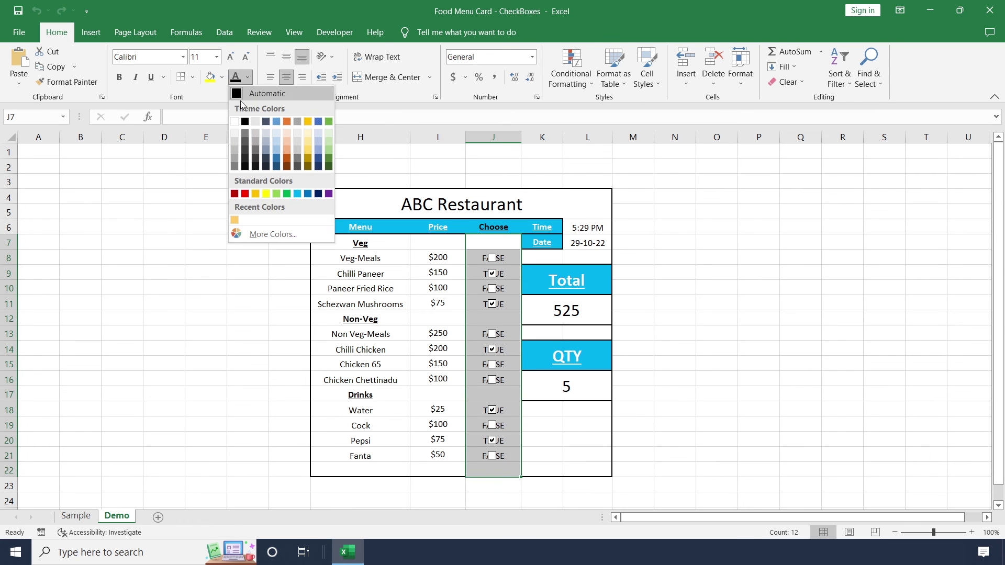
pyautogui.click(234, 122)
pyautogui.click(675, 363)
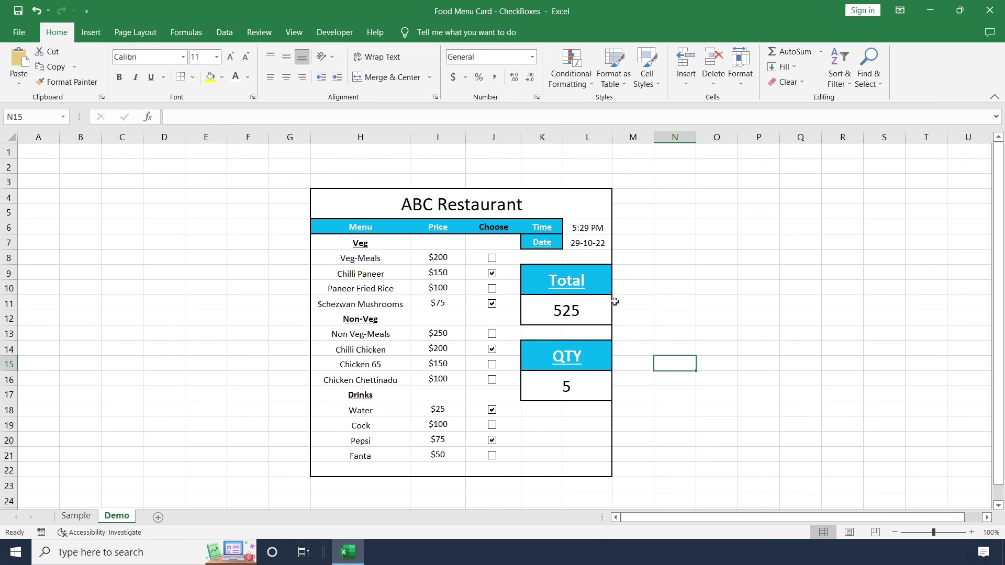
# Toggle the Veg-Meals, Chilli Paneer, Chicken 65 and Cock checkboxes, leaving Total 775 and QTY 7.
pyautogui.hotkey('ctrl', 'Home')
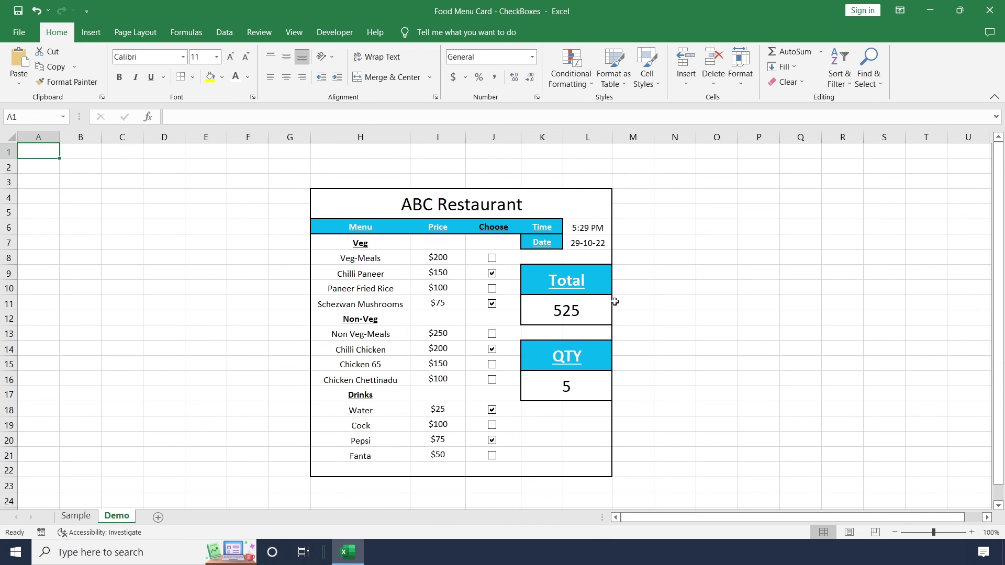
pyautogui.click(492, 257)
pyautogui.click(493, 273)
pyautogui.click(492, 273)
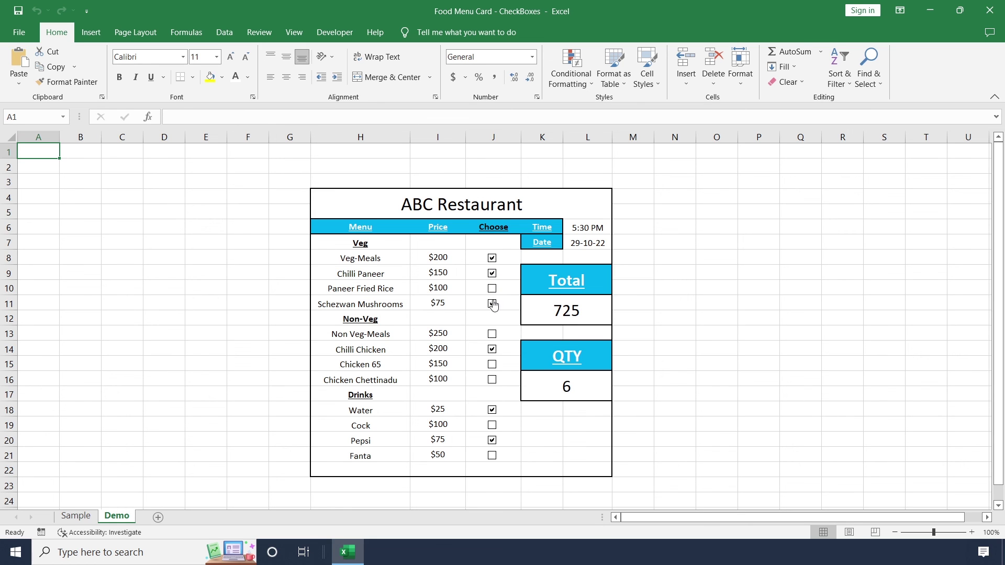
pyautogui.click(493, 372)
pyautogui.click(569, 313)
pyautogui.click(492, 426)
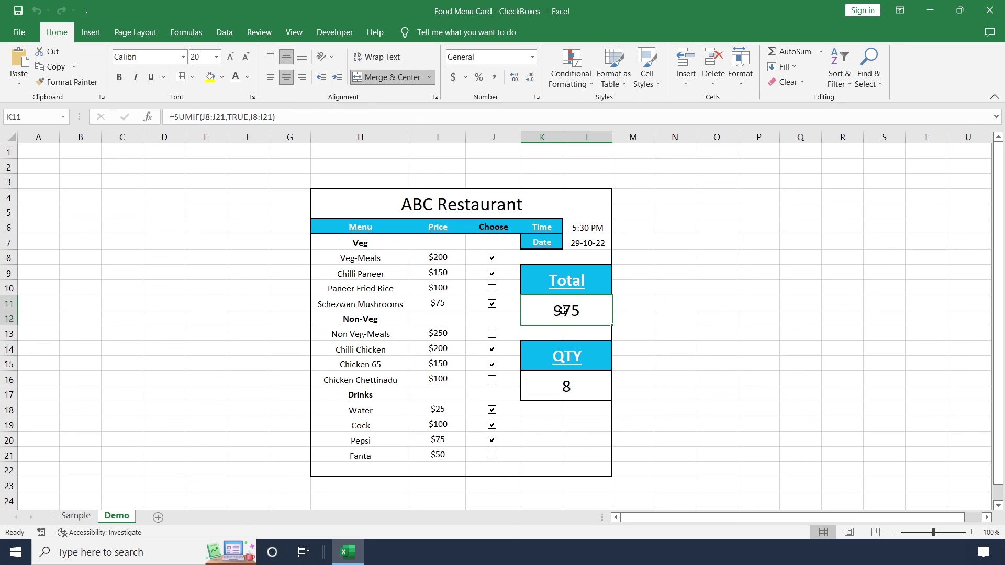
pyautogui.click(493, 262)
pyautogui.click(567, 387)
pyautogui.click(569, 310)
pyautogui.hotkey('ctrl', 'Home')
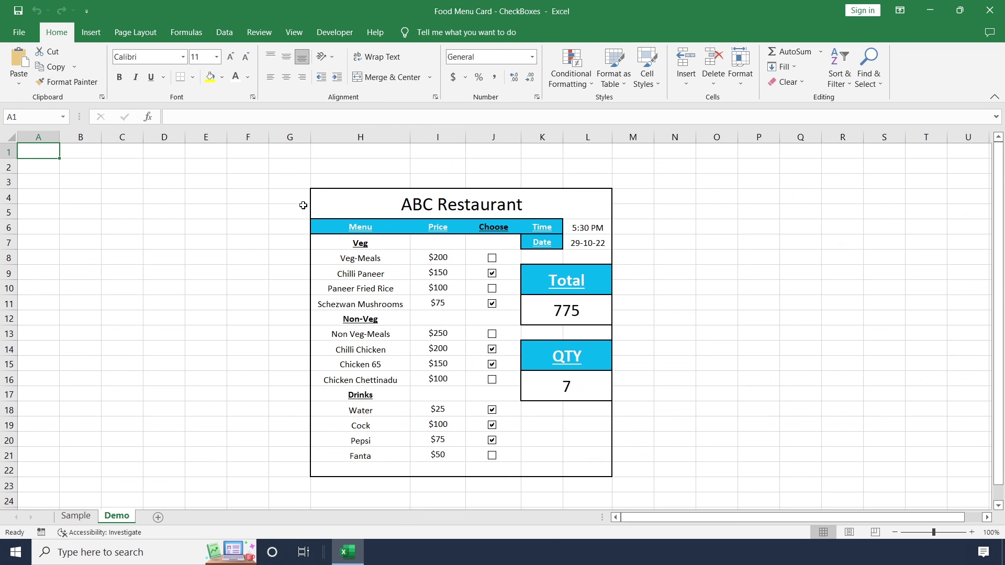